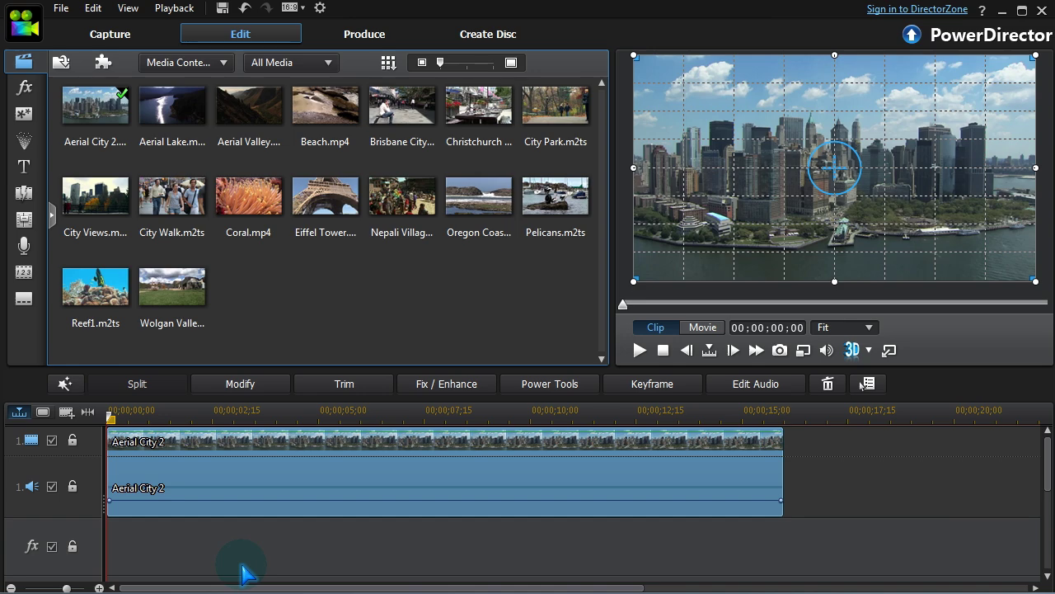
Filter the effects library to the five PD12-New effects with larger thumbnails, then drop Lens Flare on the effect track
{"action": "left_click", "coordinate": [28, 91]}
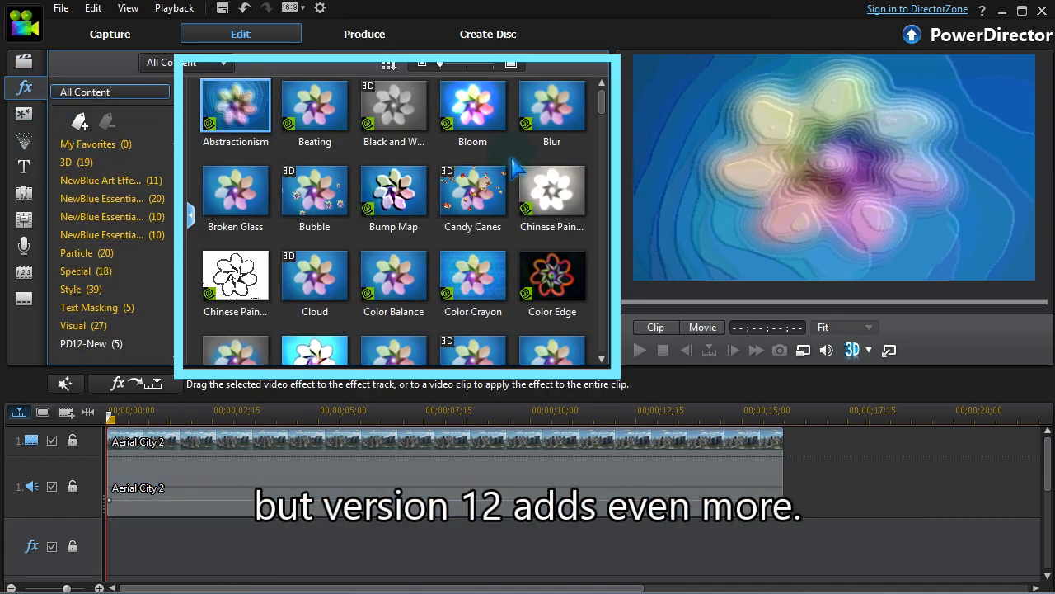
{"action": "scroll", "coordinate": [600, 120], "scroll_direction": "down", "scroll_amount": 1}
{"action": "left_click_drag", "start_coordinate": [600, 119], "coordinate": [626, 354]}
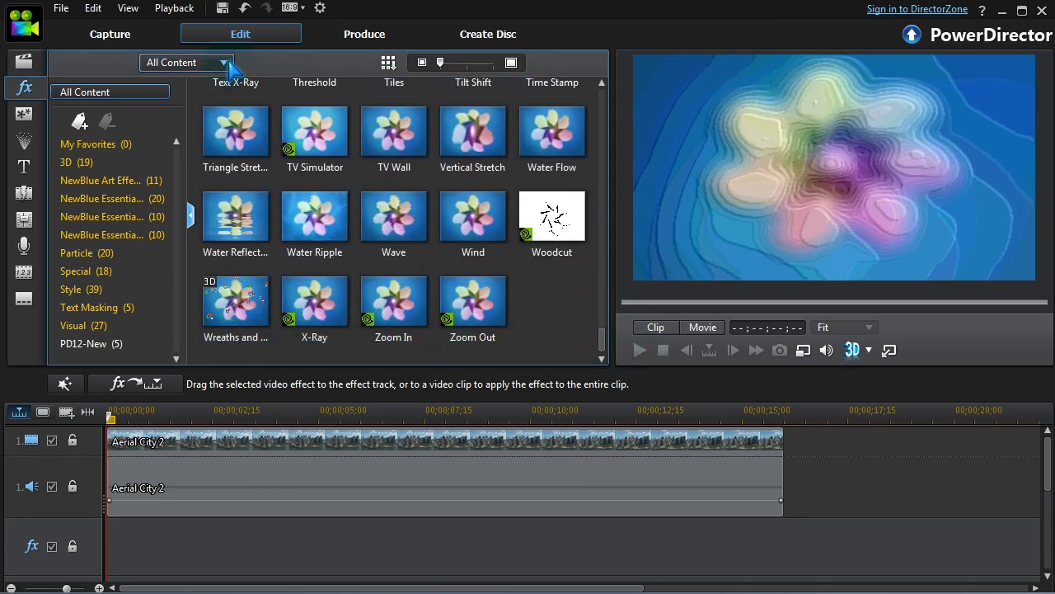
{"action": "left_click", "coordinate": [89, 344]}
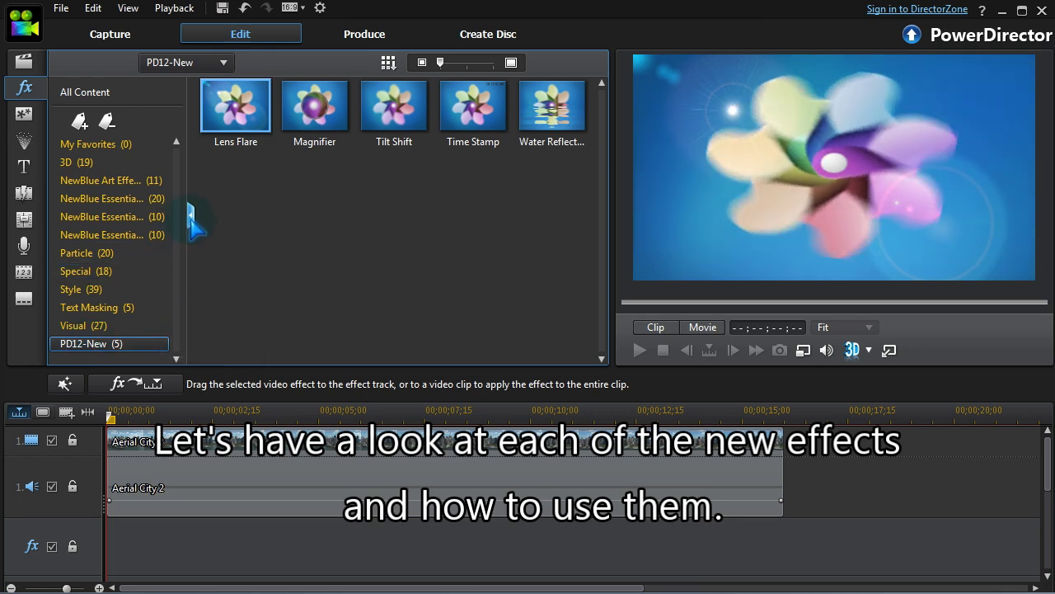
{"action": "left_click", "coordinate": [190, 215]}
{"action": "left_click_drag", "start_coordinate": [440, 64], "coordinate": [454, 66]}
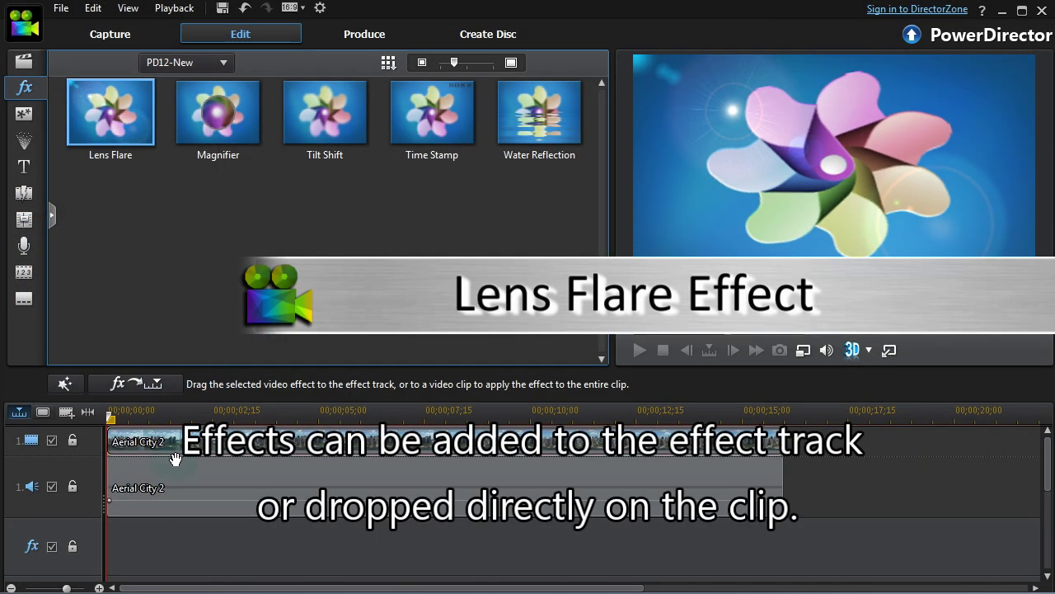
{"action": "left_click_drag", "start_coordinate": [175, 458], "coordinate": [111, 549]}
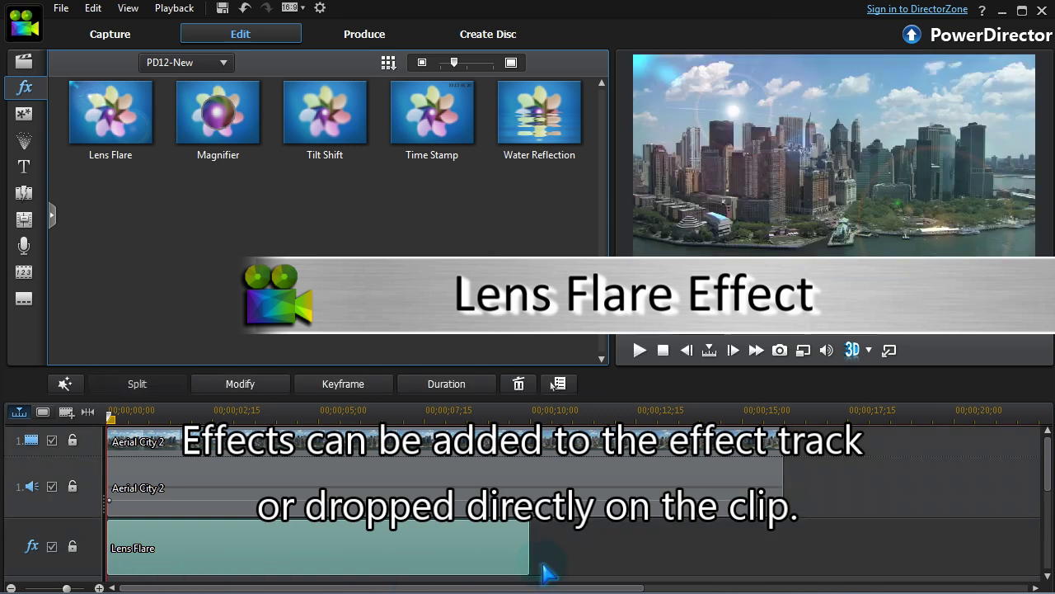
Stretch Lens Flare across the whole 16-second Aerial City 2 clip and set the playhead near 3 seconds
{"action": "left_click_drag", "start_coordinate": [536, 560], "coordinate": [841, 544]}
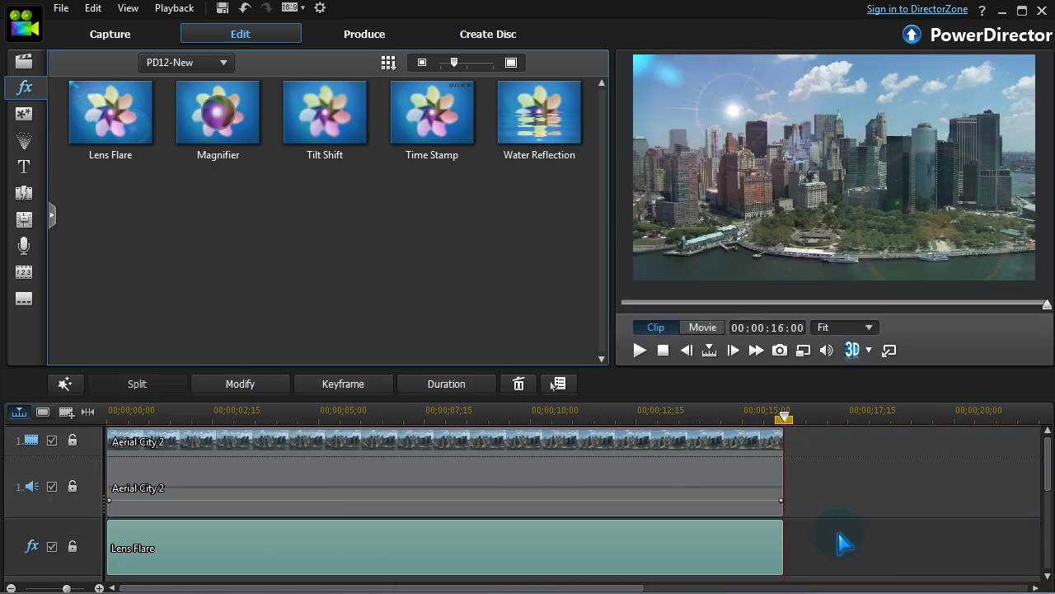
{"action": "left_click", "coordinate": [241, 415]}
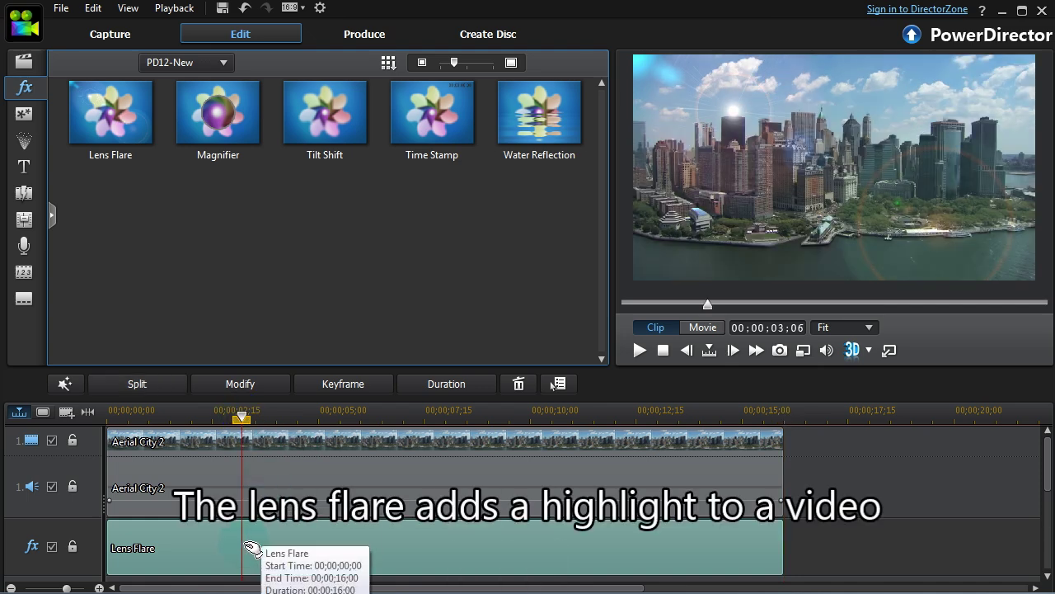
Set Lens Flare Size 111, raise Blend and Brightness, Frame Alpha 67, Frame Size 38, Light Size 36
{"action": "left_click", "coordinate": [247, 385]}
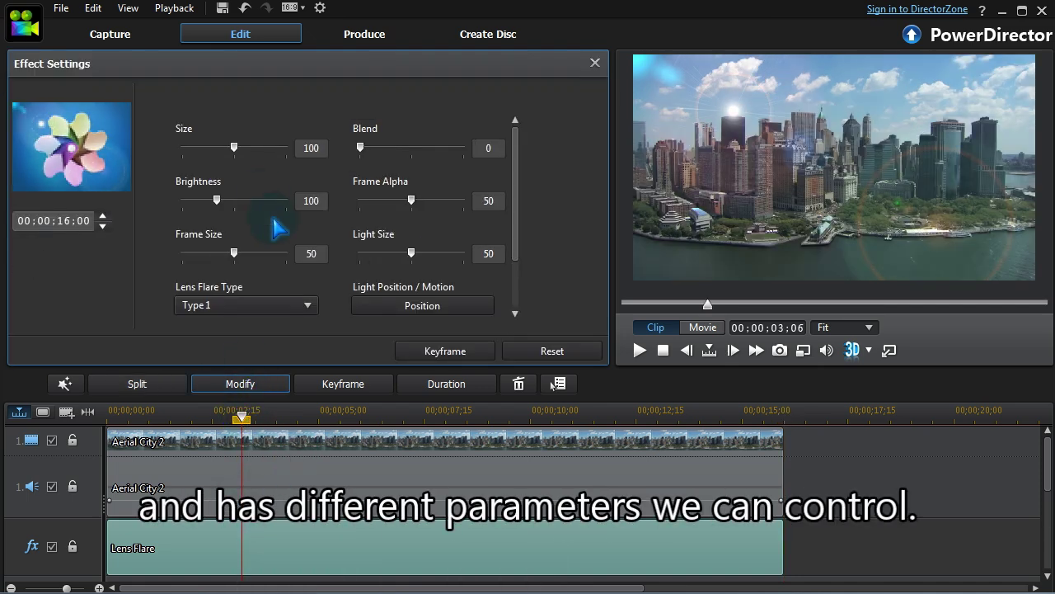
{"action": "left_click_drag", "start_coordinate": [234, 149], "coordinate": [207, 148]}
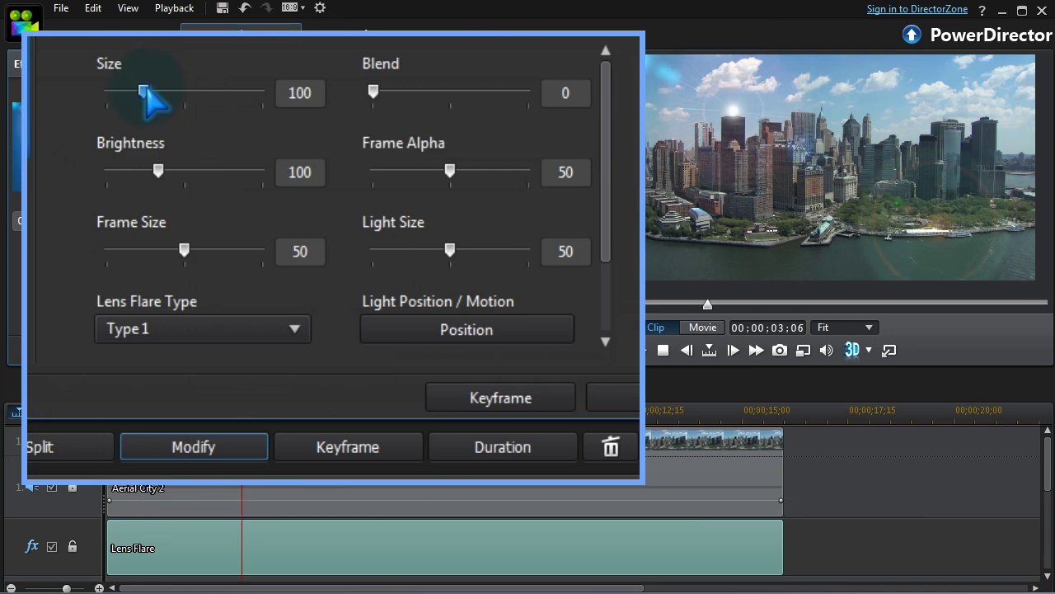
{"action": "left_click_drag", "start_coordinate": [147, 91], "coordinate": [186, 107]}
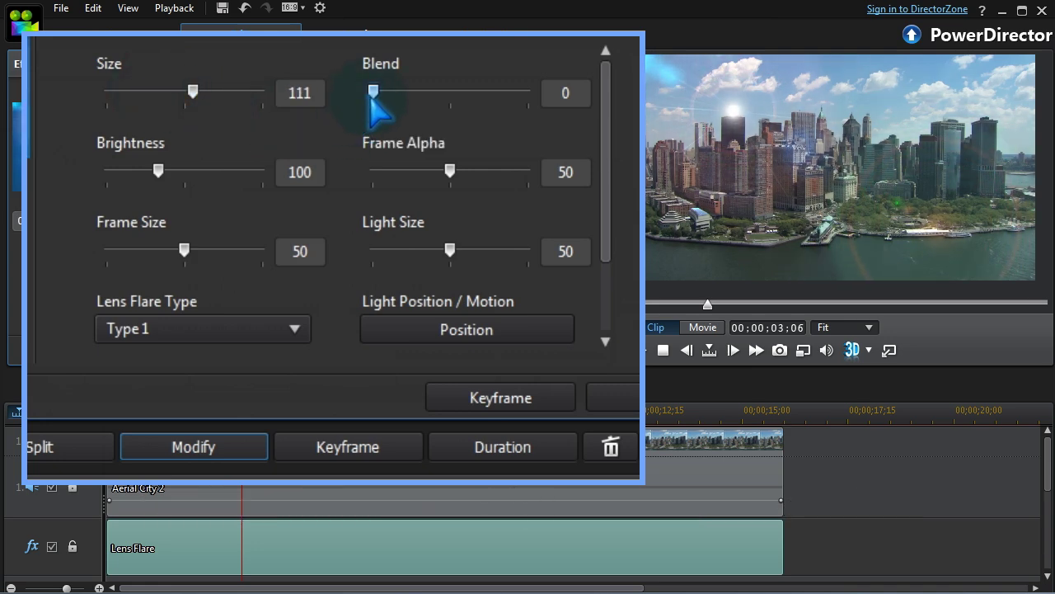
{"action": "left_click_drag", "start_coordinate": [377, 97], "coordinate": [407, 105]}
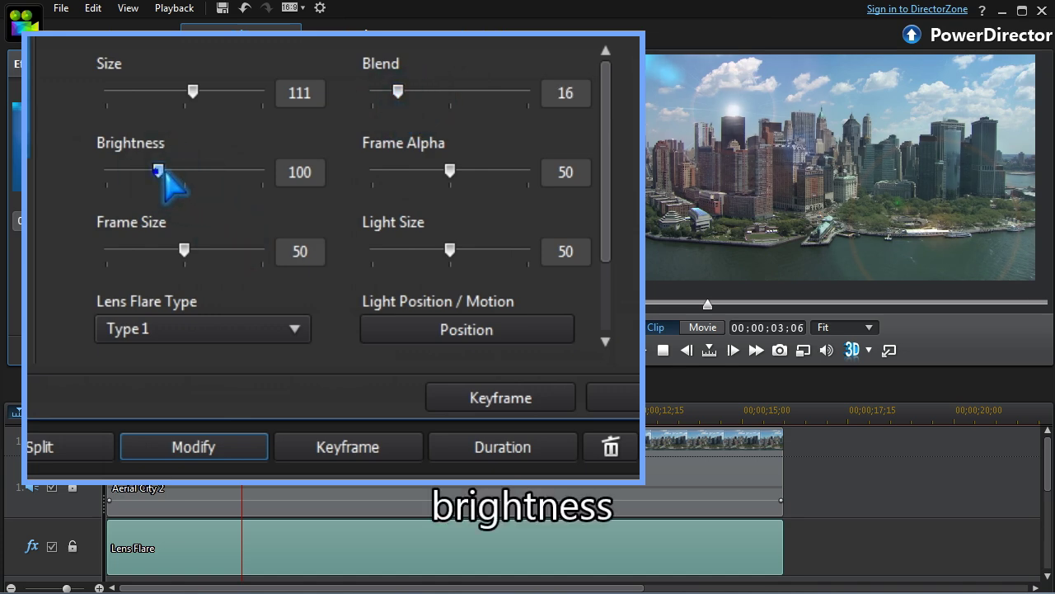
{"action": "mouse_move", "coordinate": [161, 171]}
{"action": "left_mouse_down"}
{"action": "mouse_move", "coordinate": [195, 174]}
{"action": "mouse_move", "coordinate": [164, 181]}
{"action": "left_mouse_up"}
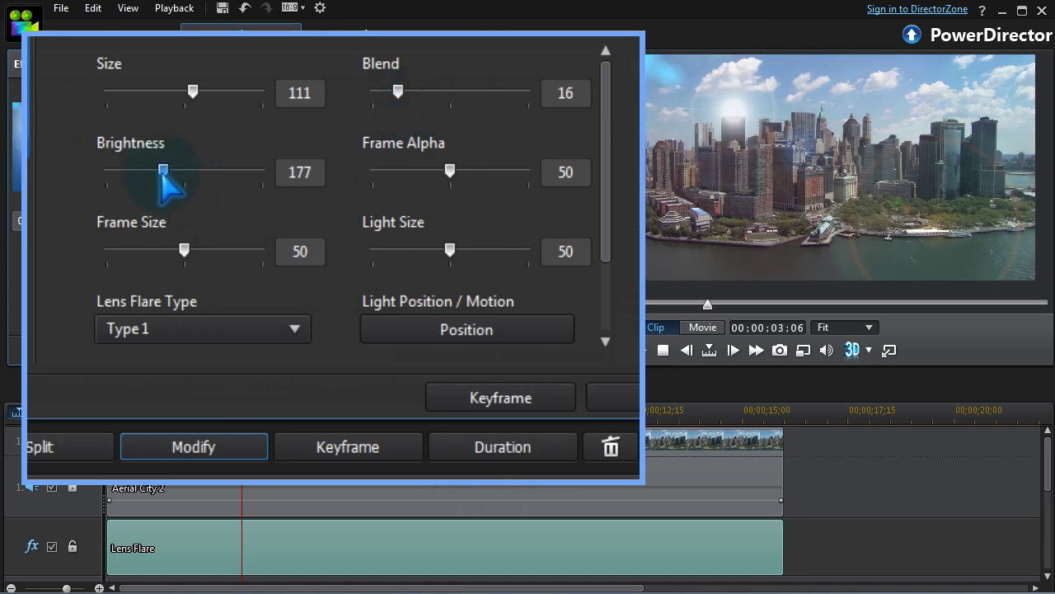
{"action": "left_click_drag", "start_coordinate": [449, 175], "coordinate": [503, 182]}
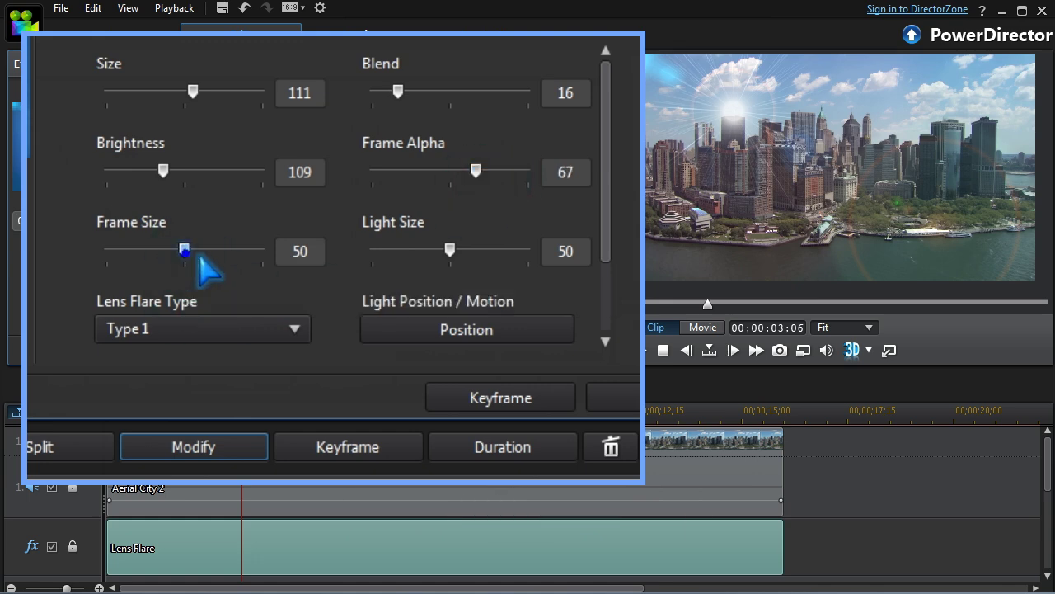
{"action": "left_click_drag", "start_coordinate": [200, 257], "coordinate": [304, 263]}
{"action": "left_click_drag", "start_coordinate": [192, 265], "coordinate": [170, 264]}
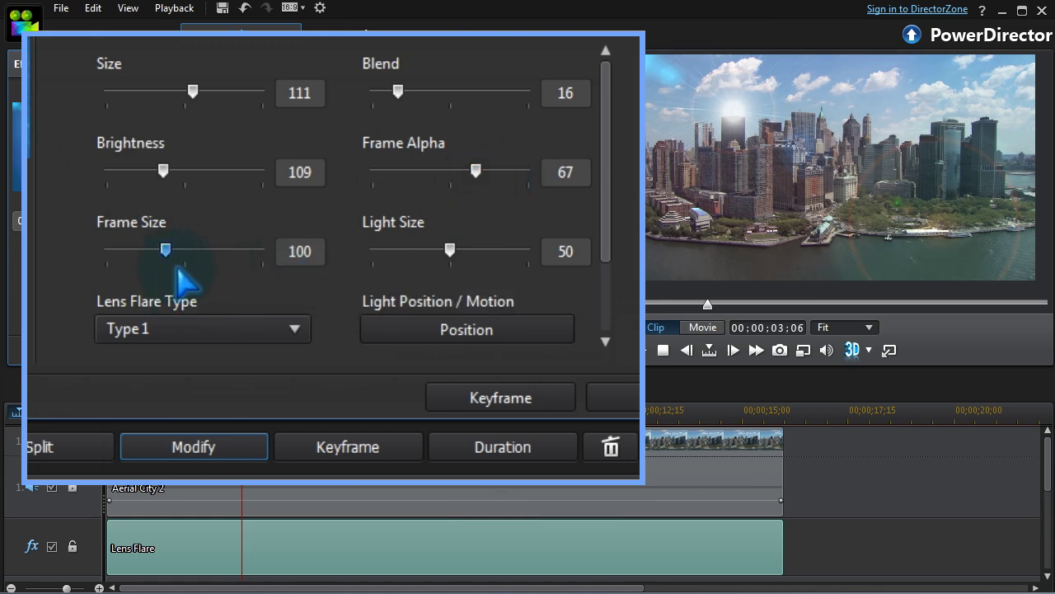
{"action": "left_click_drag", "start_coordinate": [450, 250], "coordinate": [507, 263]}
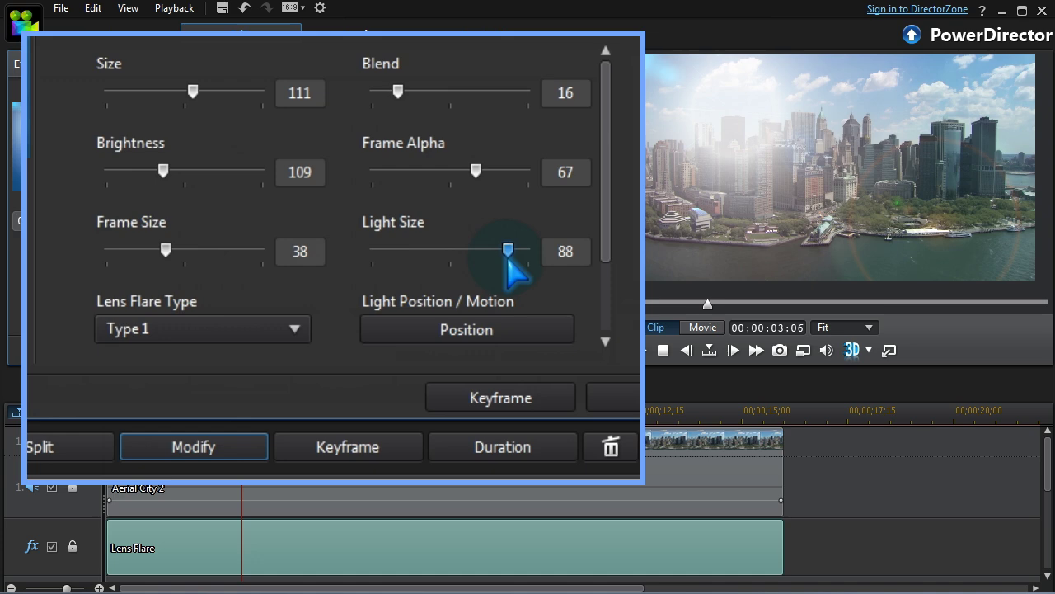
{"action": "left_click_drag", "start_coordinate": [429, 266], "coordinate": [418, 266]}
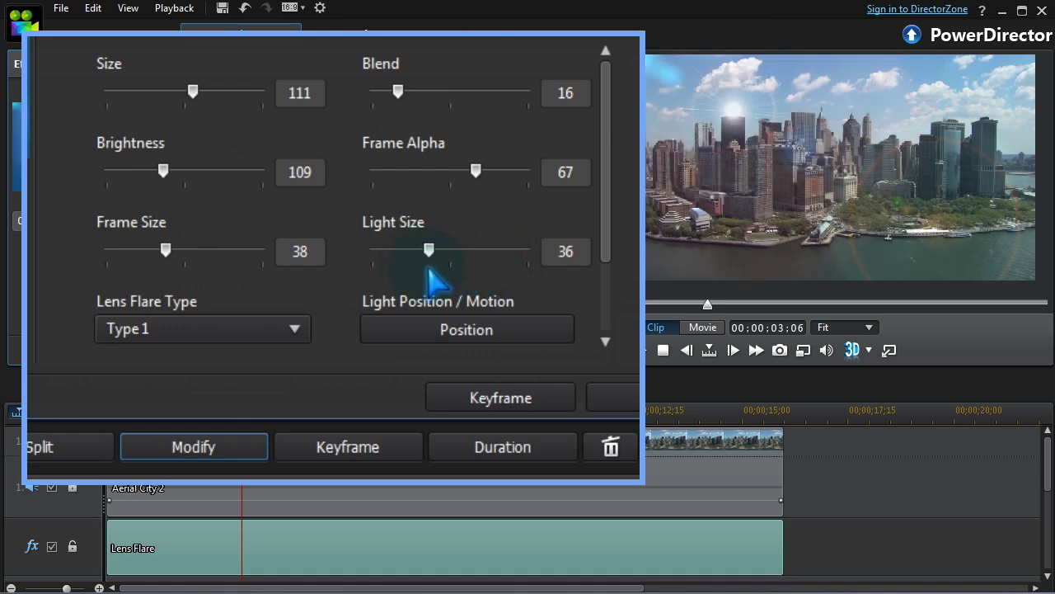
Choose flare Type 4 and move the flare light left and down
{"action": "left_click", "coordinate": [295, 328]}
{"action": "key", "text": "Down"}
{"action": "key", "text": "Down"}
{"action": "key", "text": "Down"}
{"action": "key", "text": "Return"}
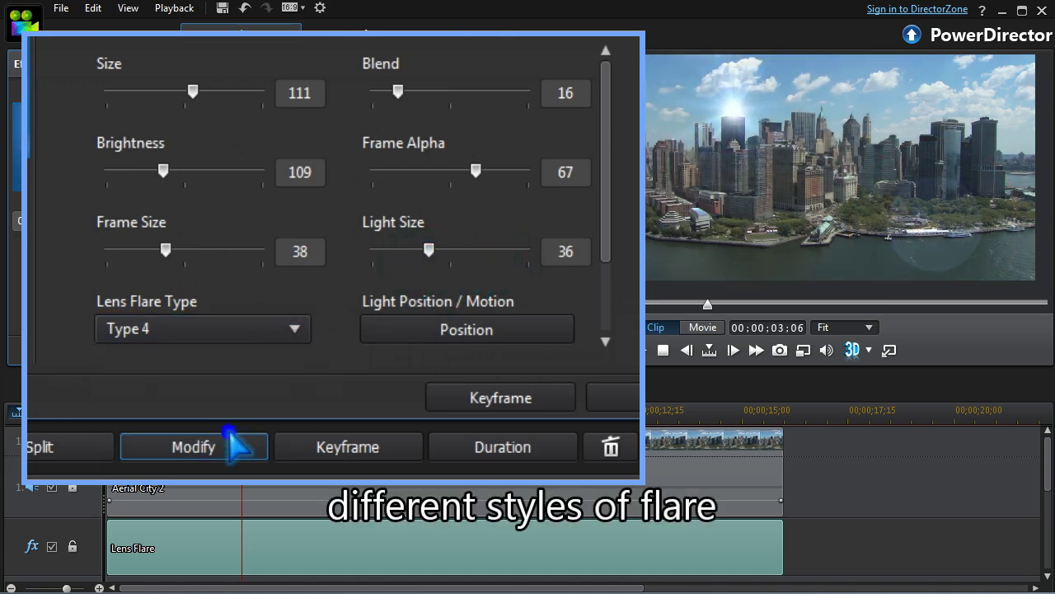
{"action": "left_click", "coordinate": [497, 337]}
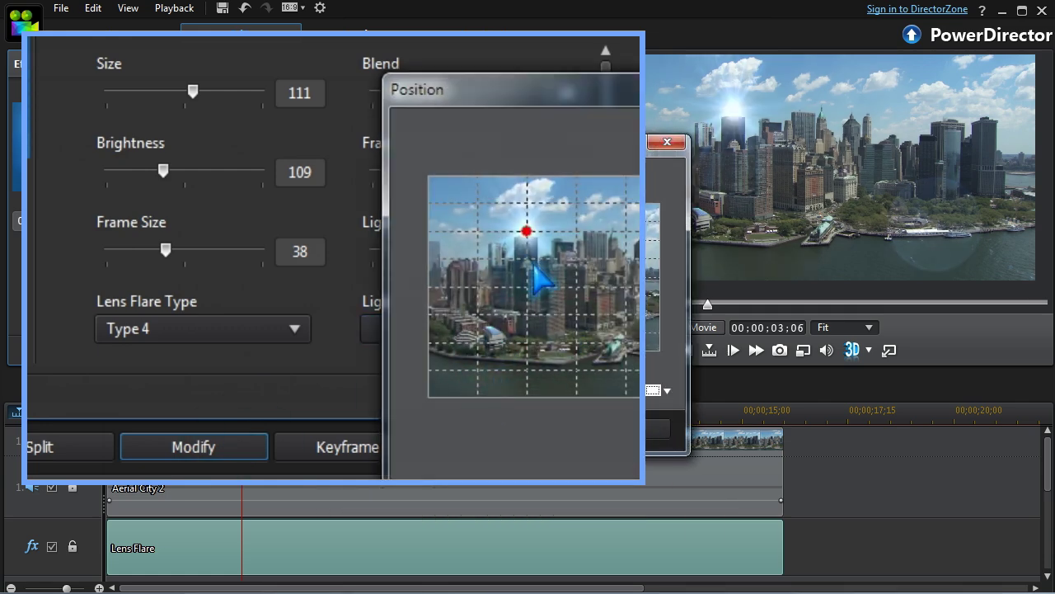
{"action": "left_click_drag", "start_coordinate": [527, 230], "coordinate": [500, 240]}
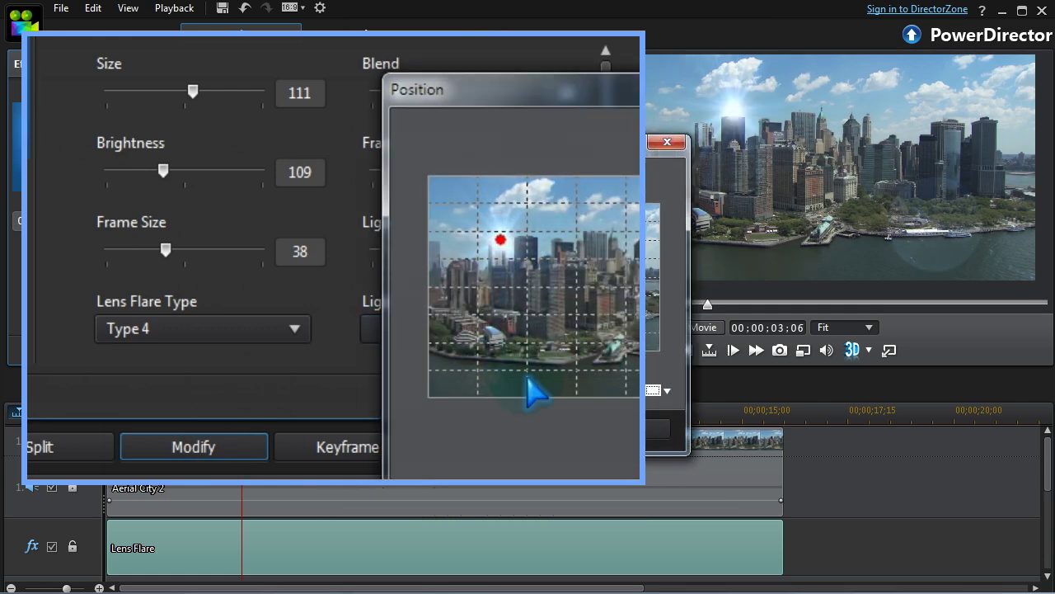
{"action": "key", "text": "Return"}
{"action": "scroll", "coordinate": [330, 206], "scroll_direction": "down", "scroll_amount": 2}
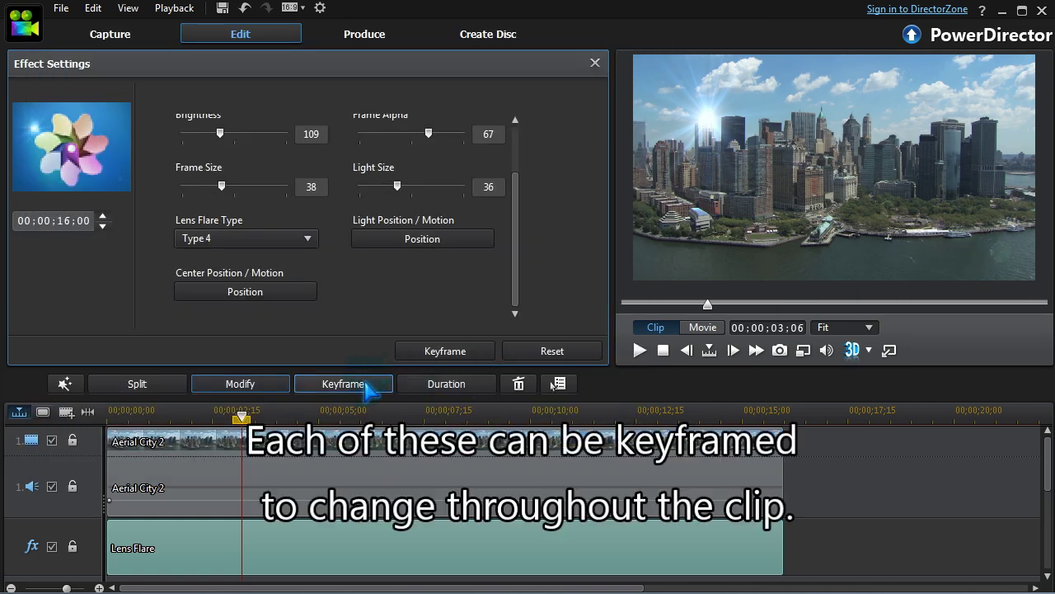
Preview the flared Aerial City 2 clip by playing it from about 4 seconds, then return to the effects library
{"action": "left_click", "coordinate": [343, 385]}
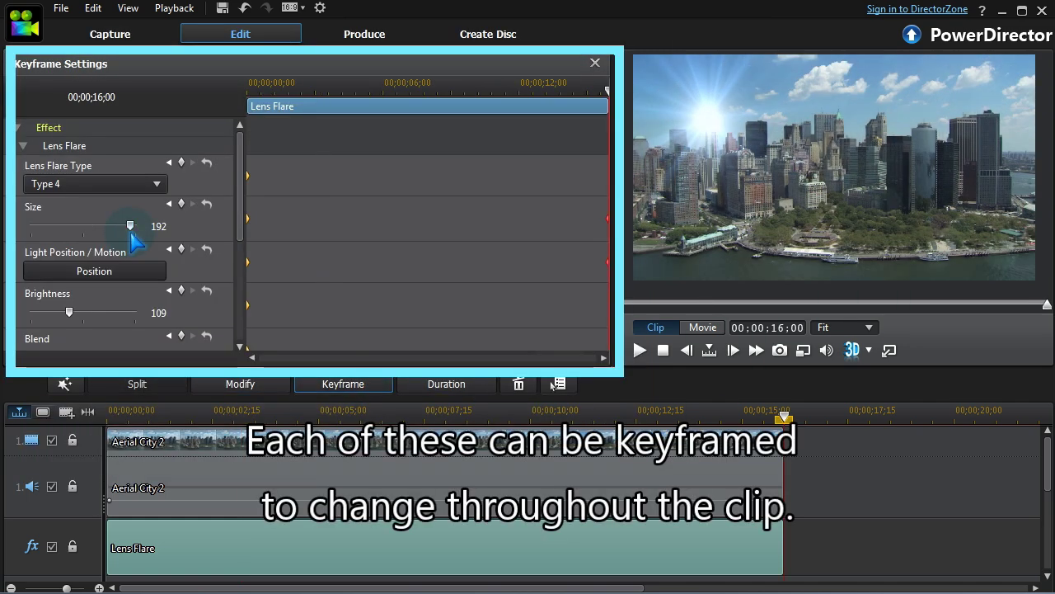
{"action": "left_click", "coordinate": [596, 64]}
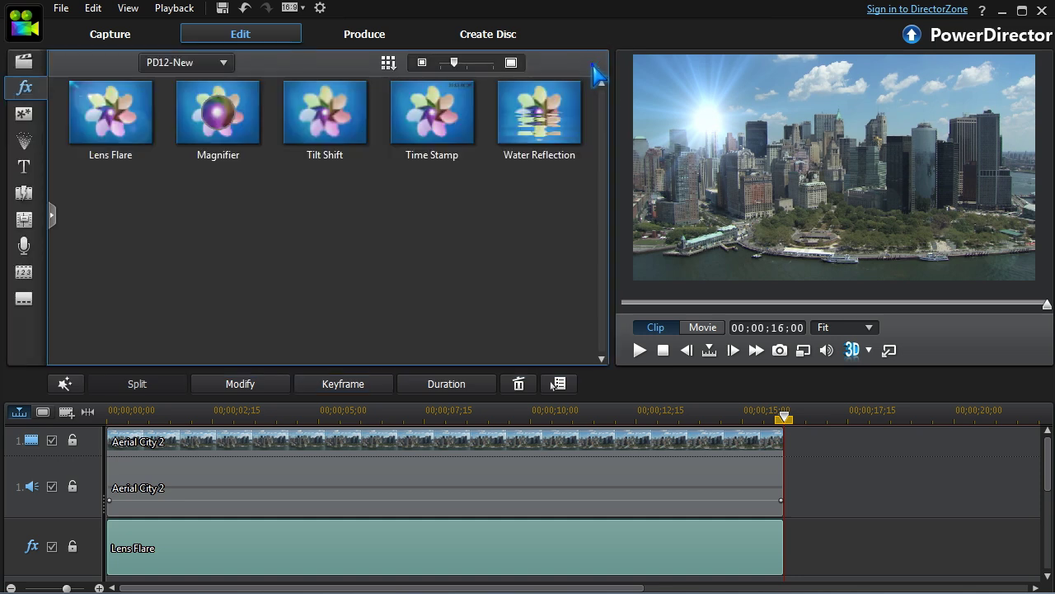
{"action": "left_click", "coordinate": [287, 412]}
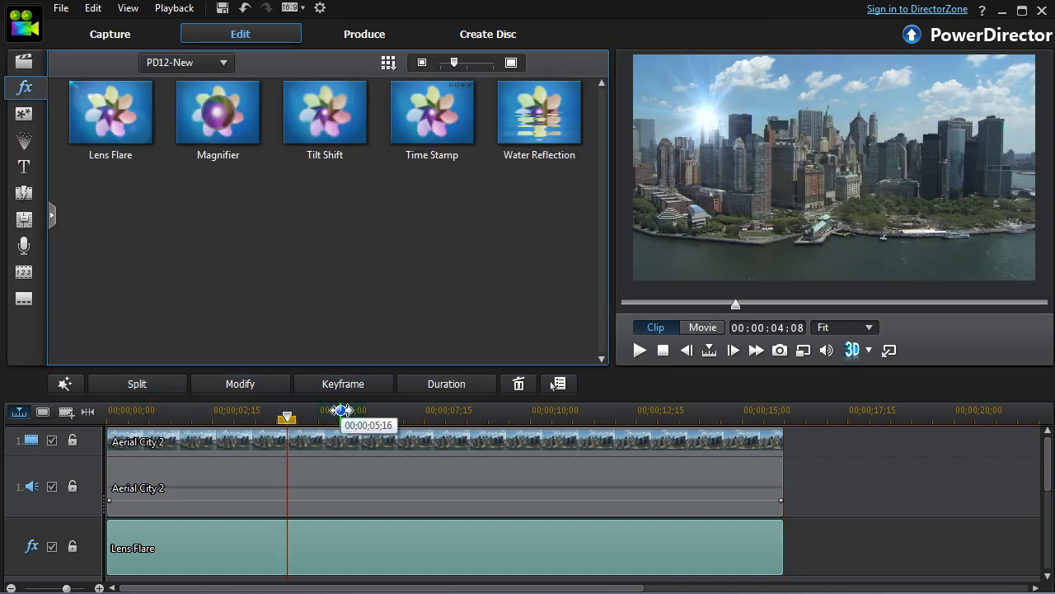
{"action": "left_click", "coordinate": [639, 349]}
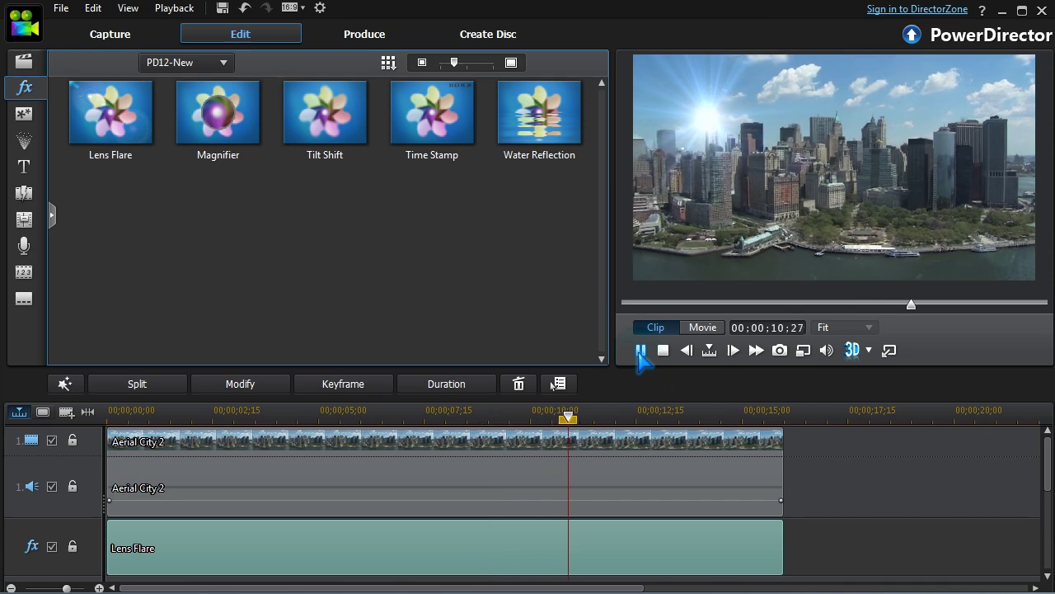
{"action": "left_click", "coordinate": [640, 350]}
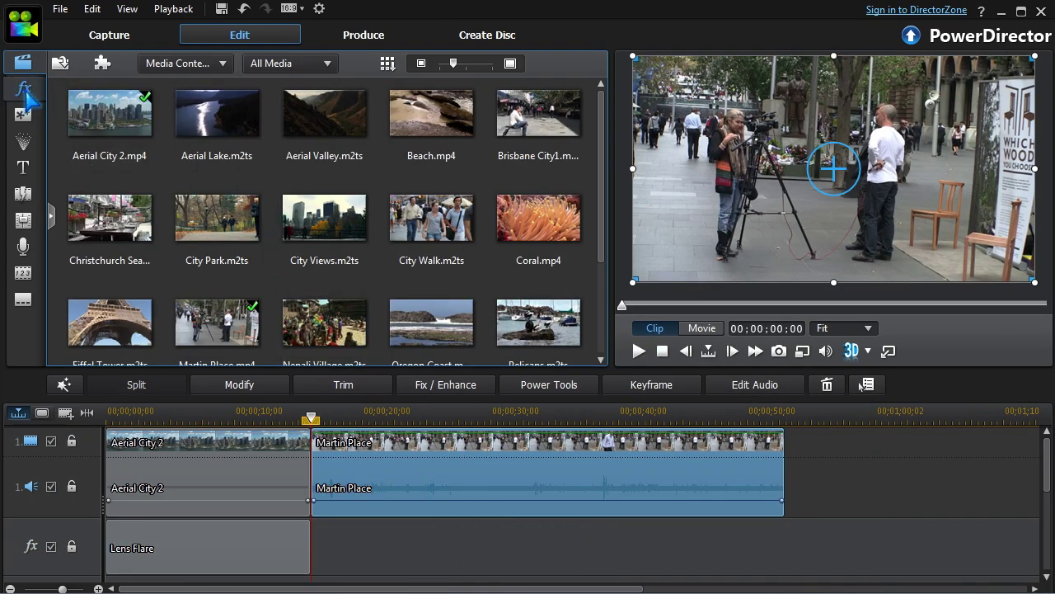
{"action": "left_click", "coordinate": [26, 94]}
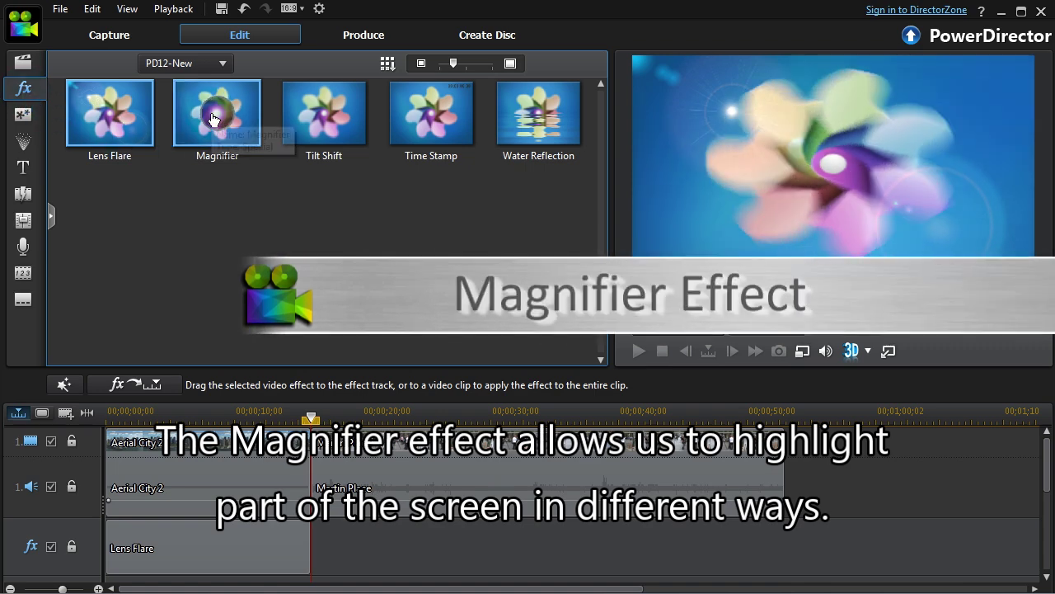
Apply Magnifier to the Martin Place clip and centre it on the photographer's face
{"action": "left_click_drag", "start_coordinate": [212, 118], "coordinate": [375, 490]}
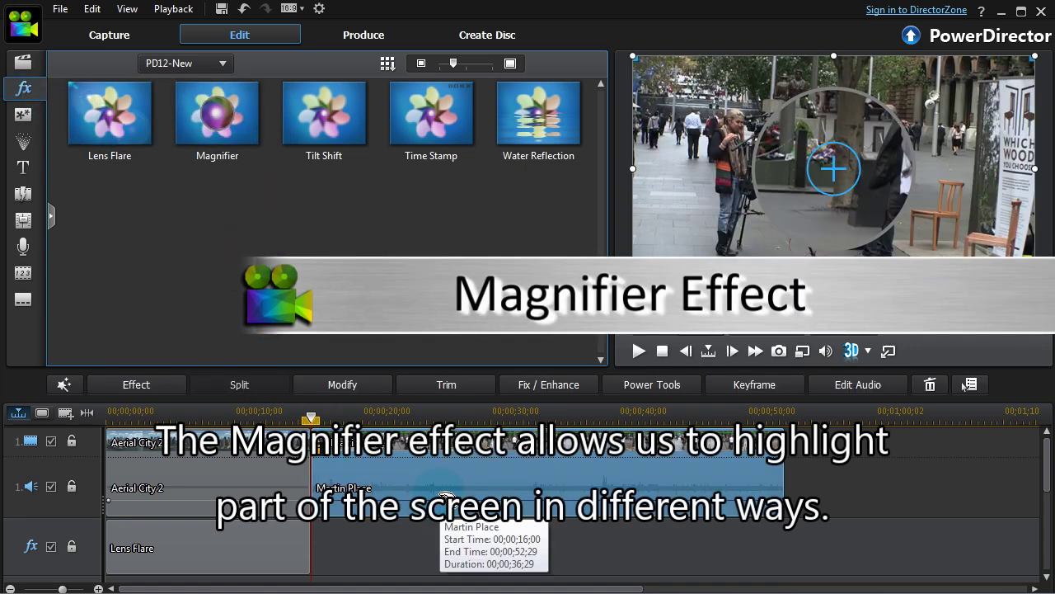
{"action": "left_click", "coordinate": [132, 386]}
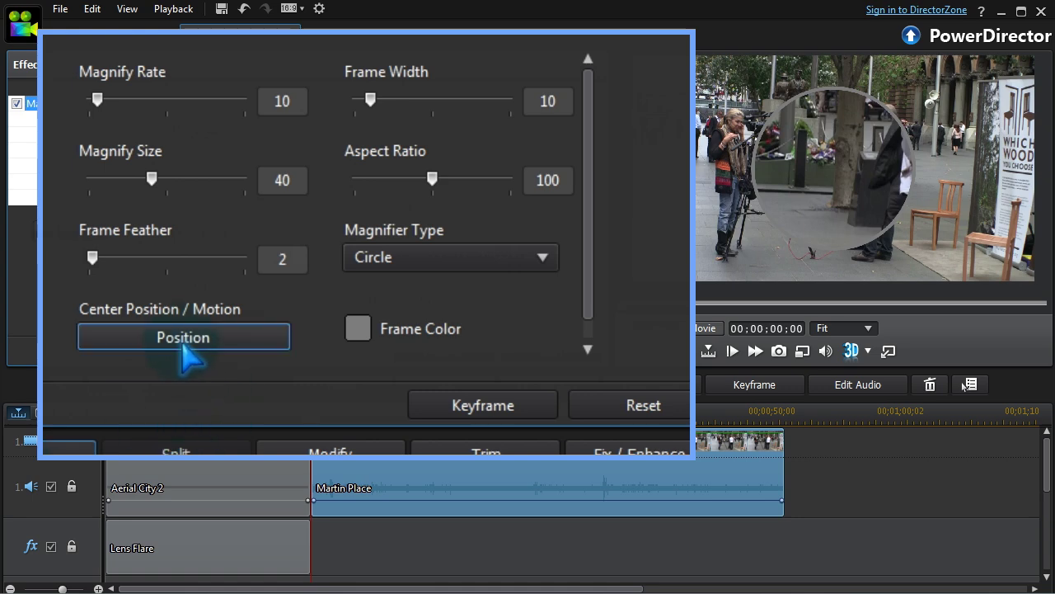
{"action": "left_click", "coordinate": [183, 342]}
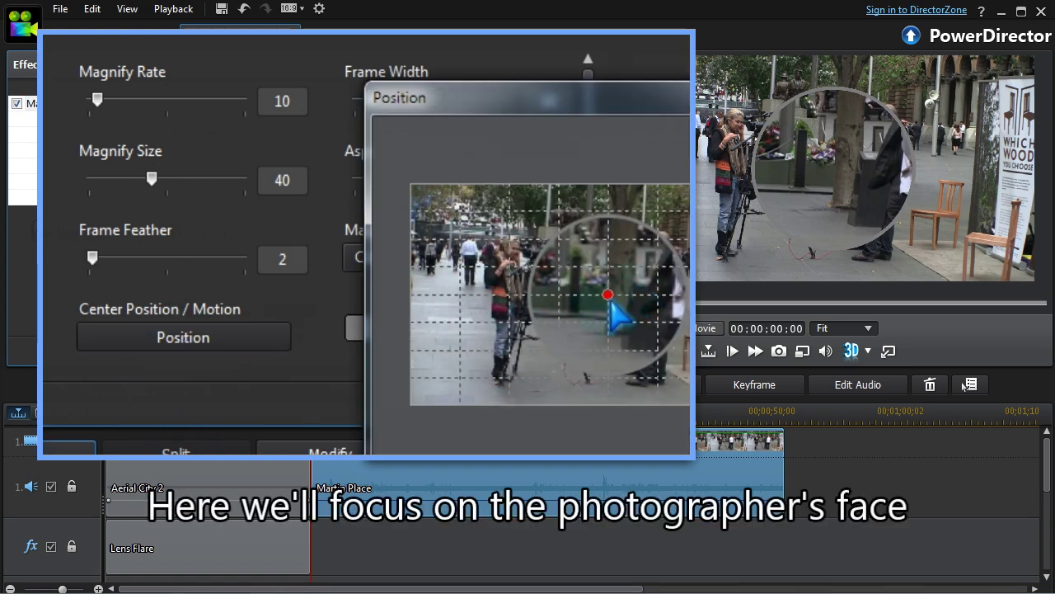
{"action": "left_click_drag", "start_coordinate": [607, 302], "coordinate": [515, 270]}
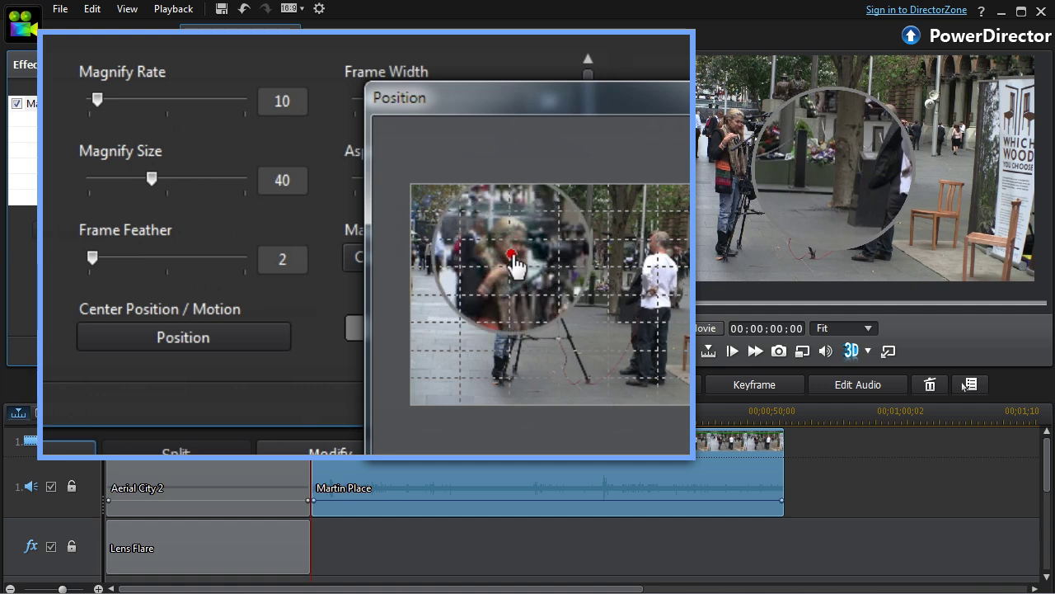
{"action": "key", "text": "Return"}
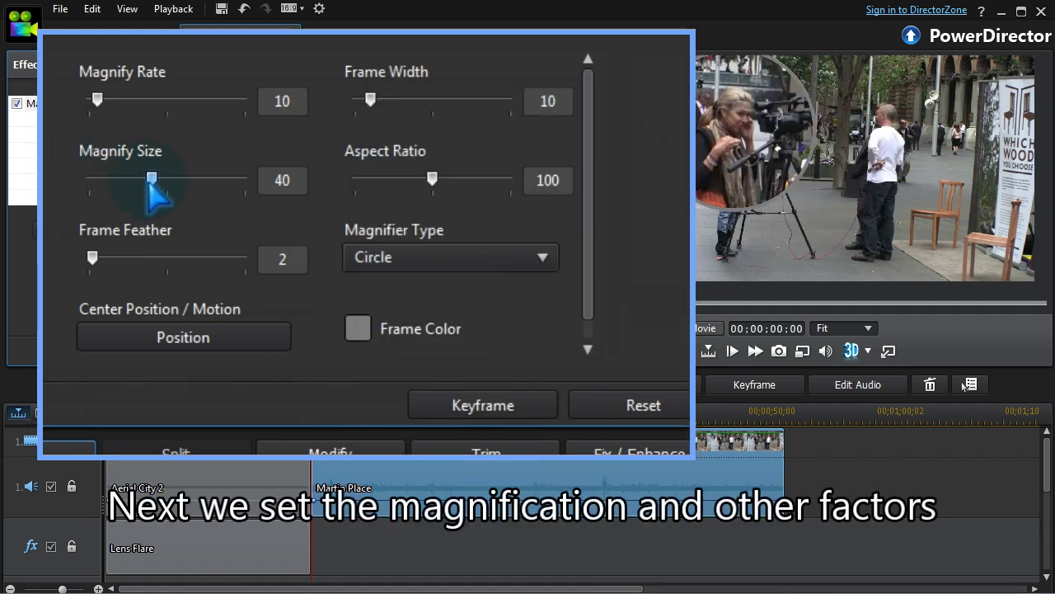
Shrink the magnifier circle, raise its magnification rate, and place it over the woman's face
{"action": "left_click_drag", "start_coordinate": [151, 179], "coordinate": [137, 179]}
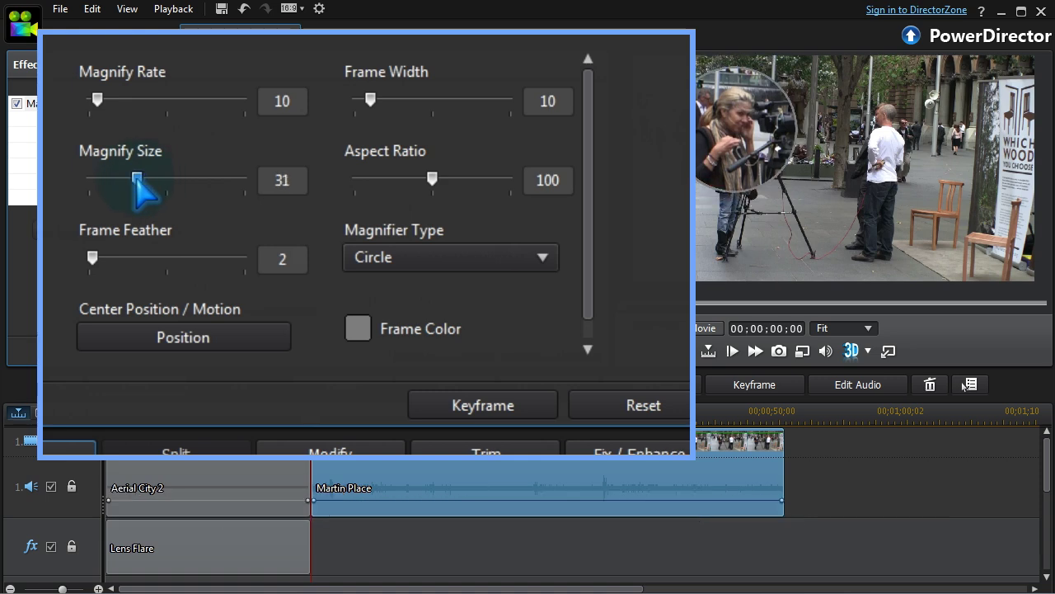
{"action": "left_click_drag", "start_coordinate": [96, 100], "coordinate": [102, 100]}
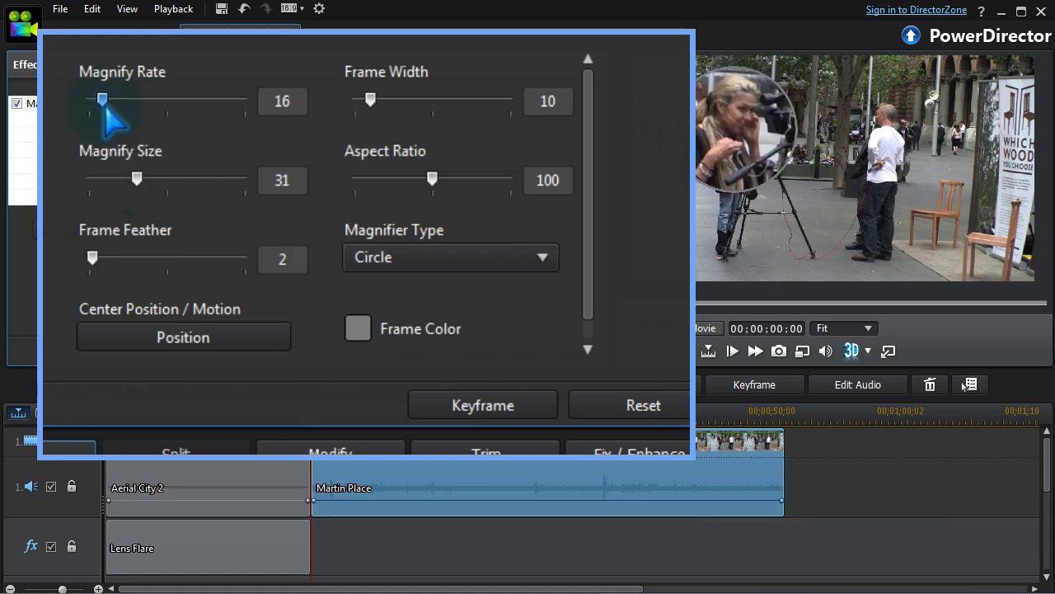
{"action": "left_click", "coordinate": [180, 342]}
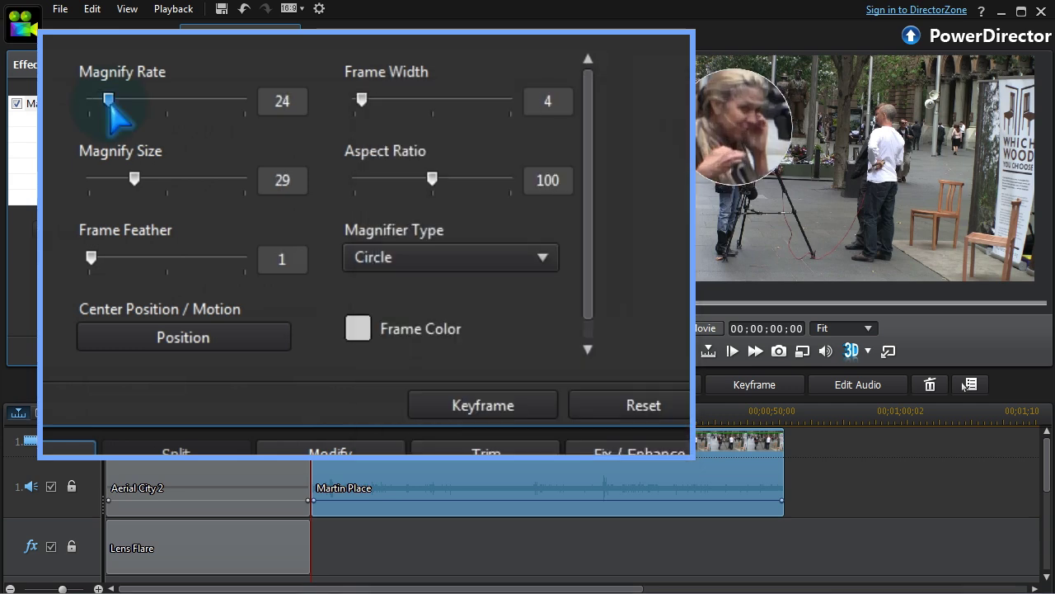
{"action": "left_click_drag", "start_coordinate": [109, 100], "coordinate": [106, 100]}
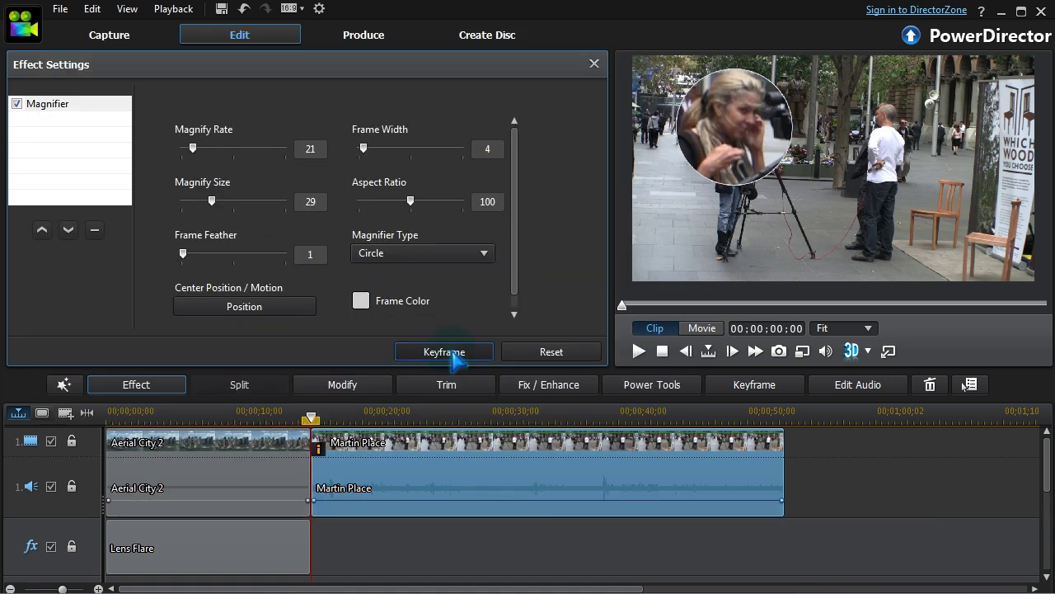
{"action": "left_click", "coordinate": [445, 353]}
Keyframe the magnifier position onto the woman's face and add City Walk 2 after Martin Place
{"action": "left_click", "coordinate": [116, 278]}
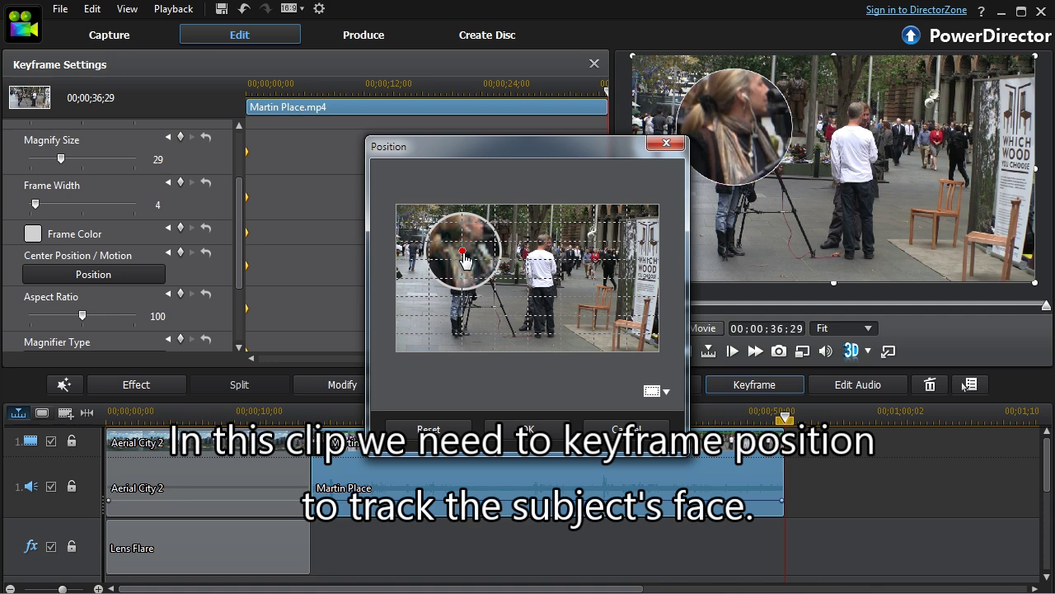
{"action": "left_click_drag", "start_coordinate": [466, 260], "coordinate": [466, 254]}
{"action": "left_click", "coordinate": [540, 430]}
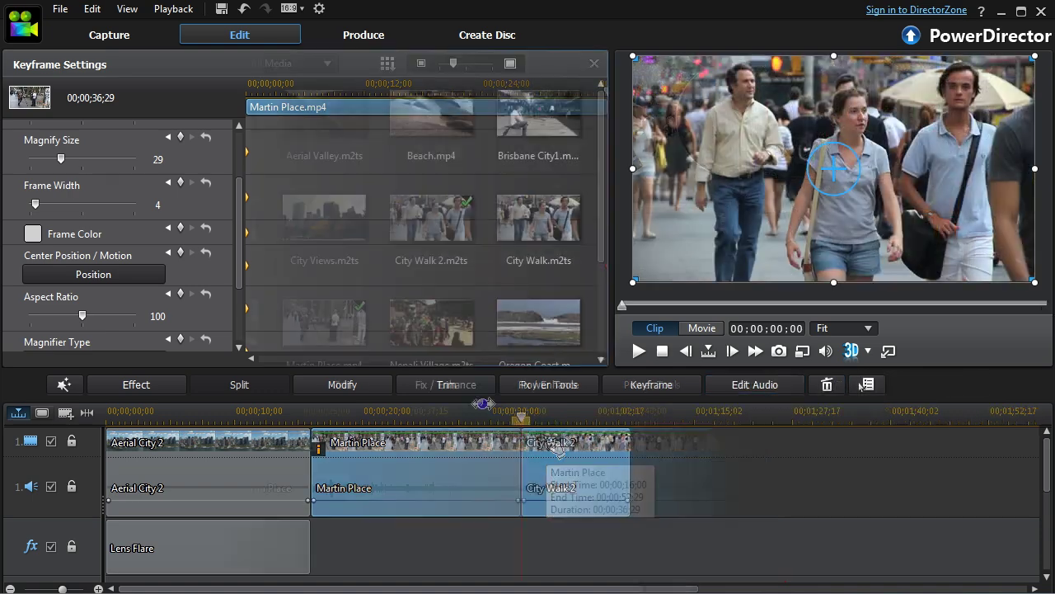
{"action": "left_click_drag", "start_coordinate": [577, 363], "coordinate": [578, 461]}
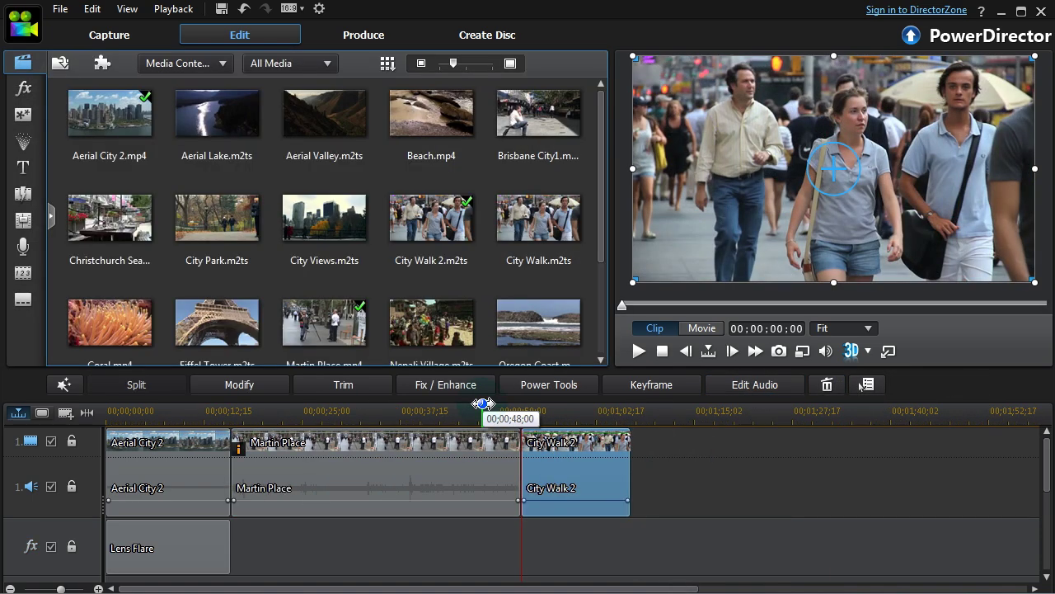
Place Tilt Shift on the effect track under City Walk 2 with an Oval mask type
{"action": "left_click", "coordinate": [23, 88]}
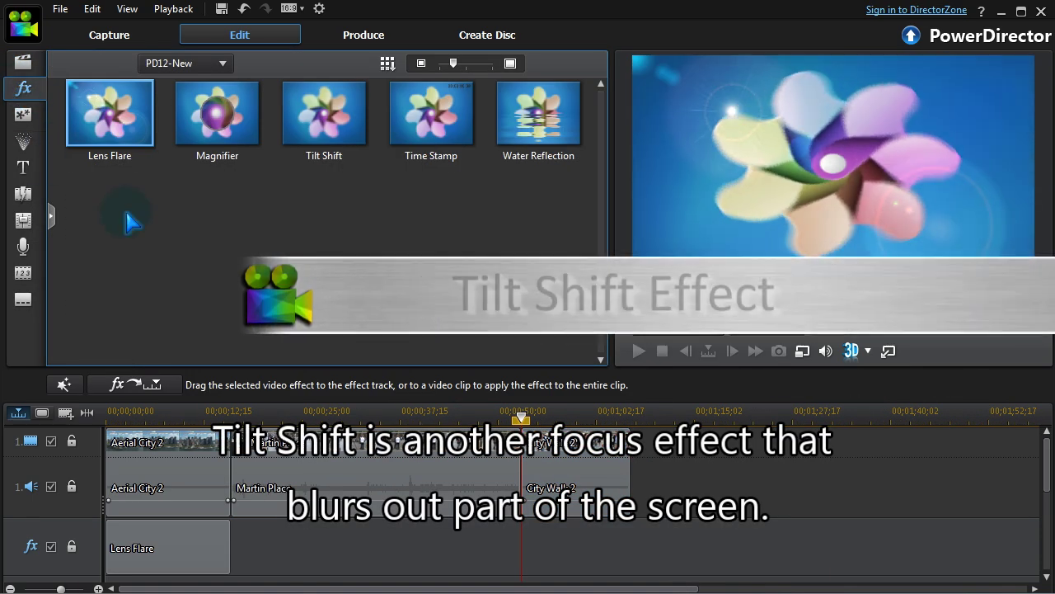
{"action": "left_click", "coordinate": [324, 116]}
{"action": "left_click_drag", "start_coordinate": [324, 115], "coordinate": [560, 548]}
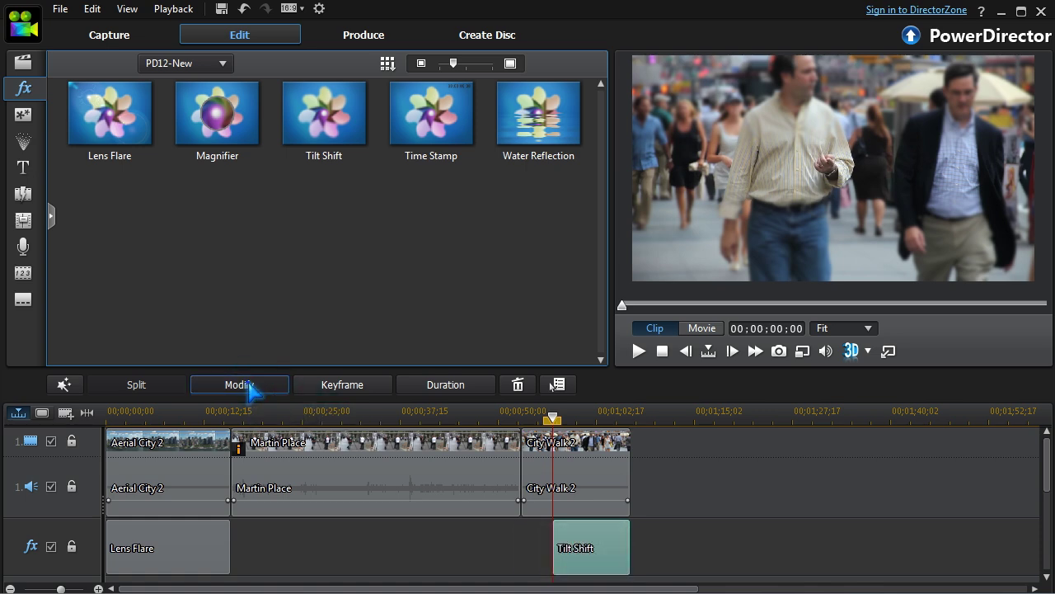
{"action": "left_click", "coordinate": [253, 385]}
{"action": "left_click", "coordinate": [302, 176]}
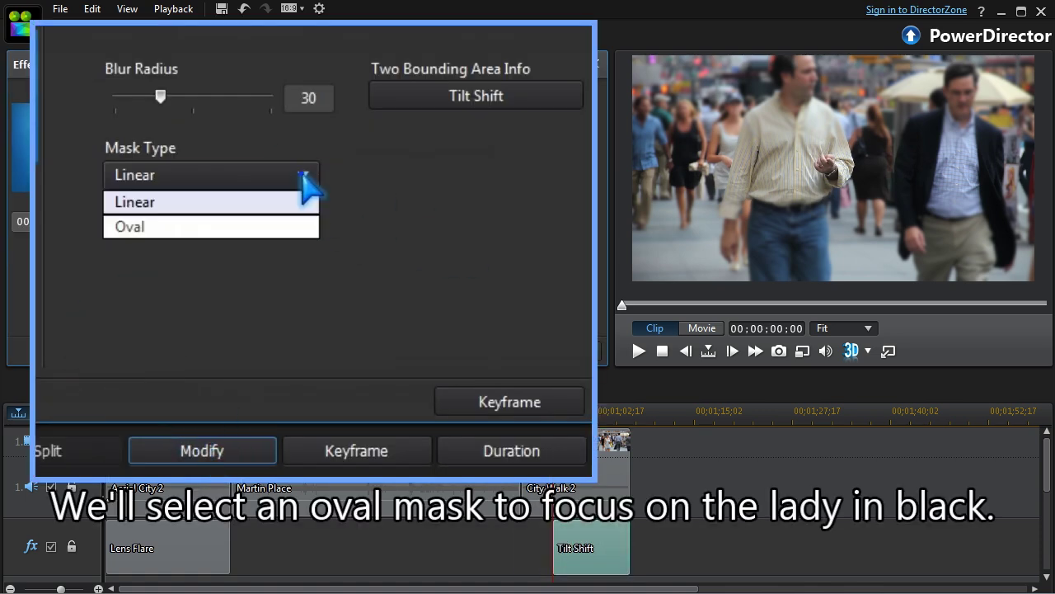
{"action": "left_click", "coordinate": [282, 227]}
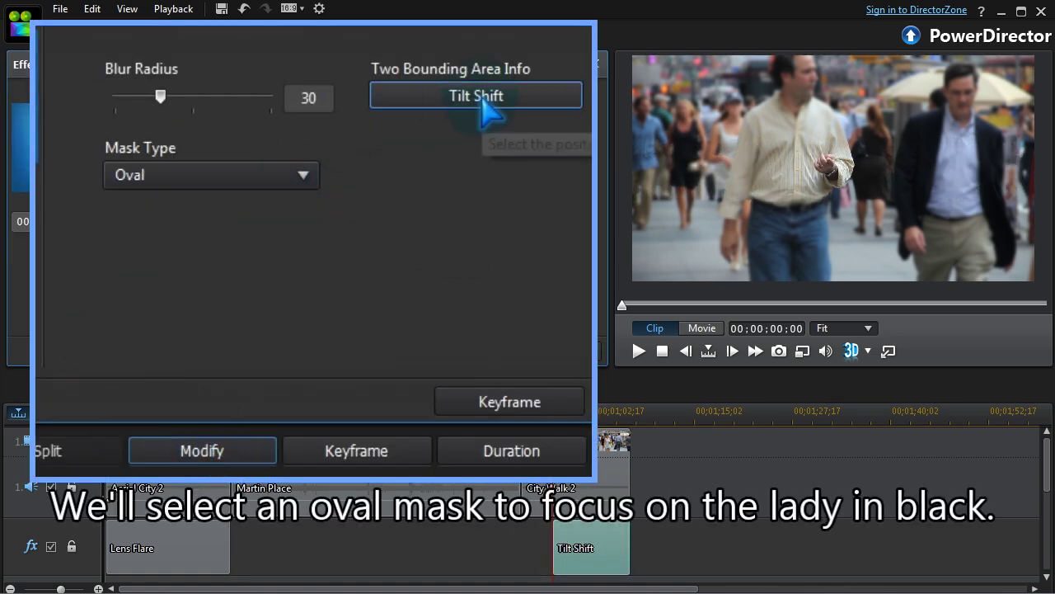
Reshape the oval focus area around the woman and raise Blur Radius to 62
{"action": "left_click", "coordinate": [482, 103]}
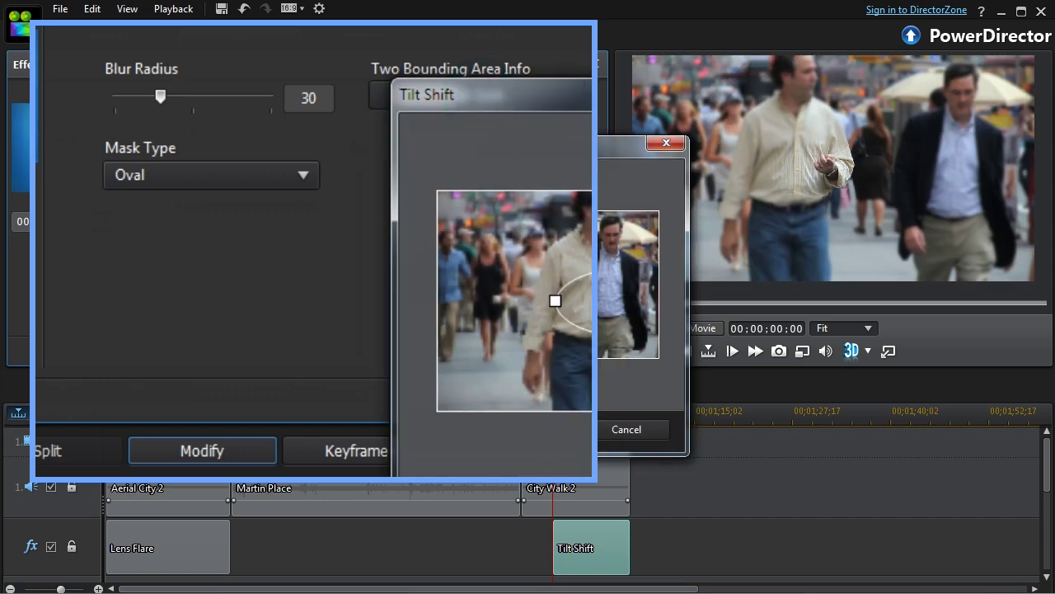
{"action": "left_click_drag", "start_coordinate": [555, 301], "coordinate": [517, 314]}
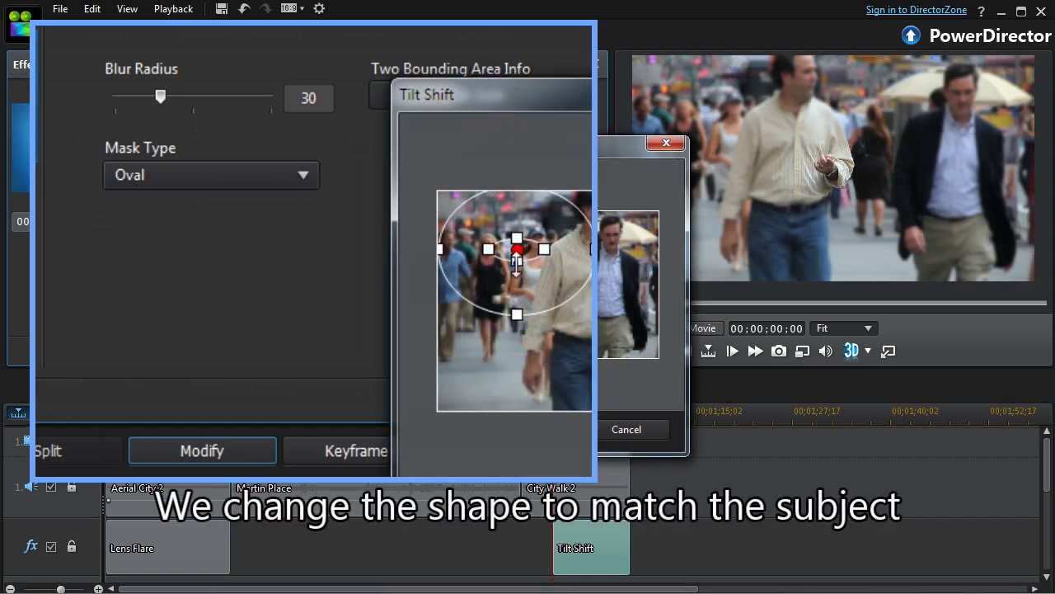
{"action": "left_click_drag", "start_coordinate": [517, 262], "coordinate": [516, 202]}
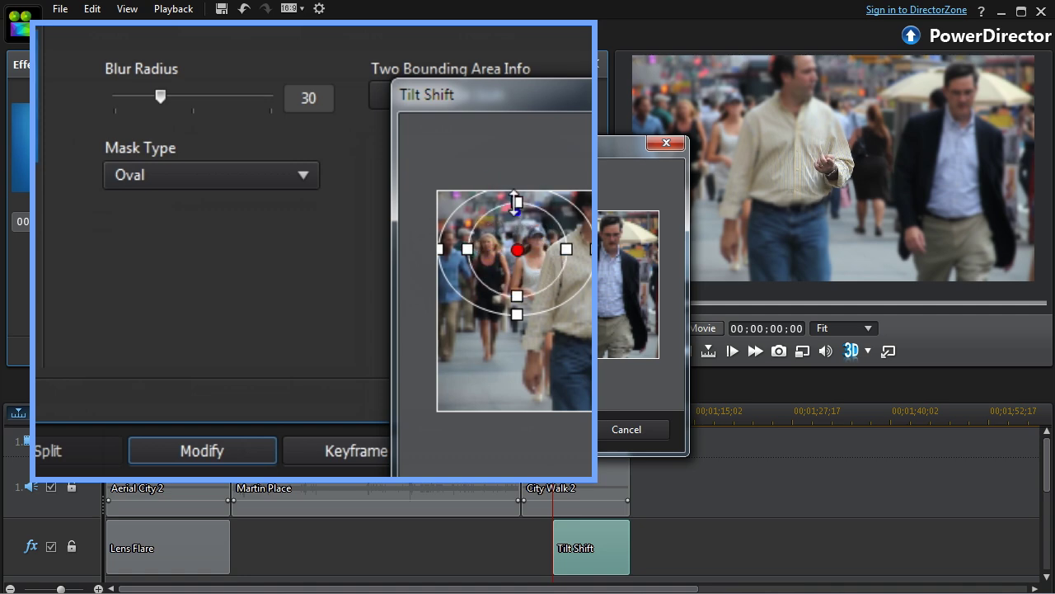
{"action": "left_click_drag", "start_coordinate": [514, 316], "coordinate": [516, 321]}
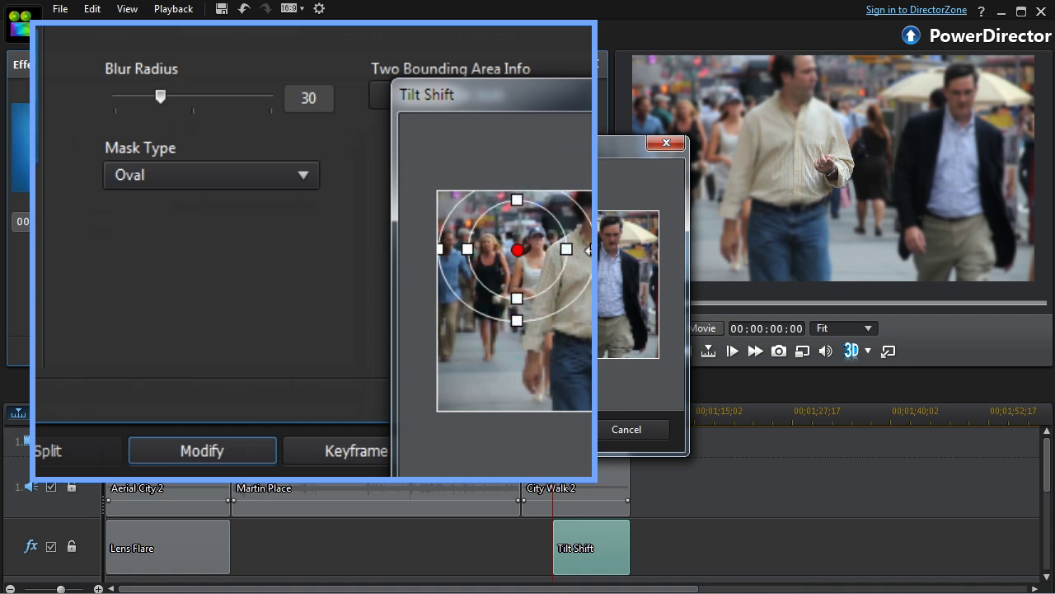
{"action": "left_click", "coordinate": [548, 429]}
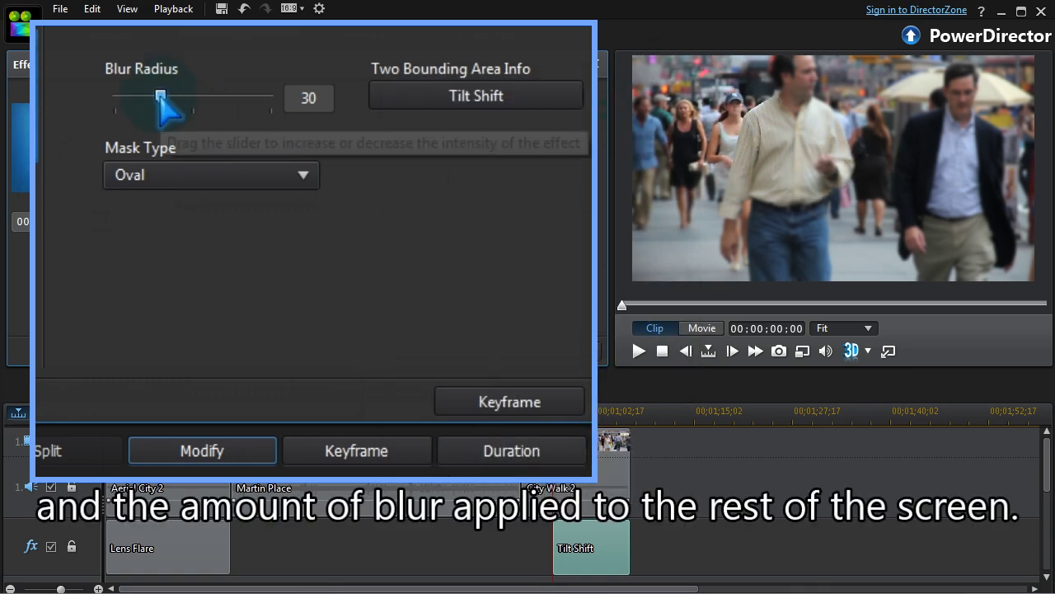
{"action": "left_click_drag", "start_coordinate": [196, 102], "coordinate": [196, 102]}
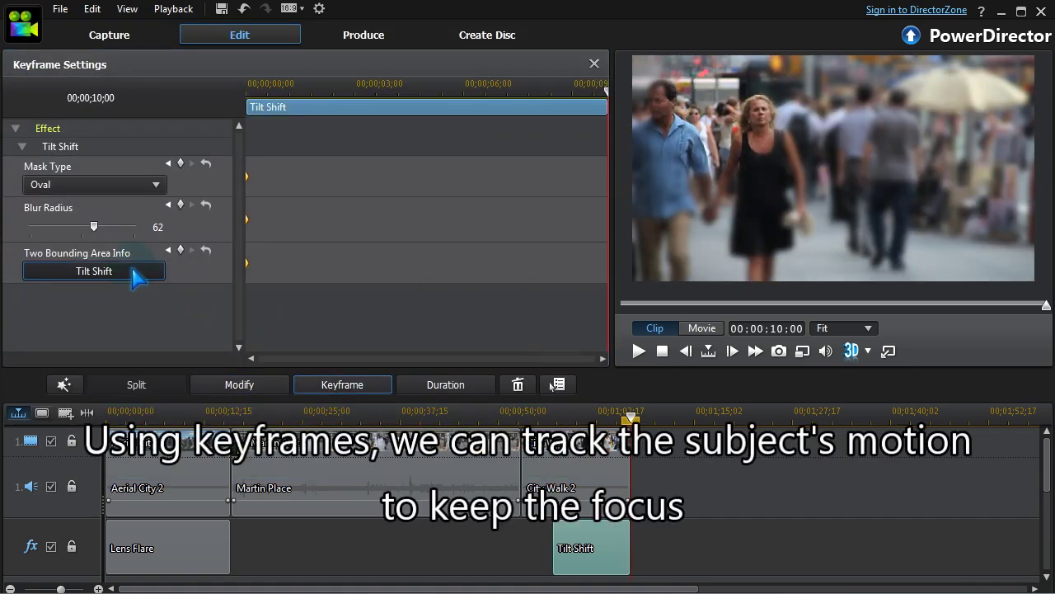
{"action": "left_click", "coordinate": [136, 274]}
Keyframe the Tilt Shift focus oval onto the woman in black and play the timeline preview
{"action": "left_click_drag", "start_coordinate": [450, 257], "coordinate": [482, 268]}
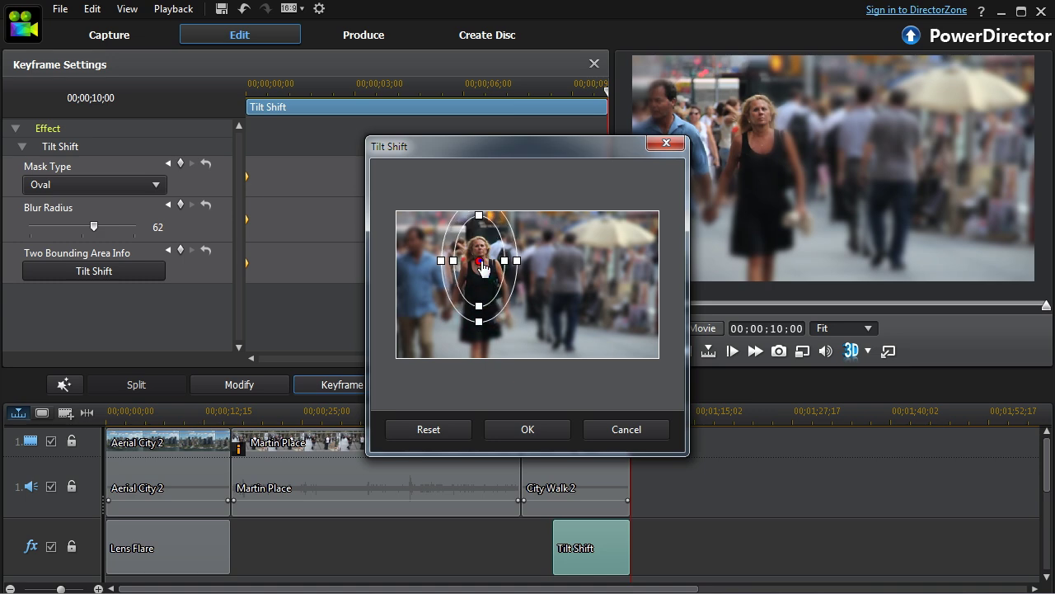
{"action": "left_click_drag", "start_coordinate": [483, 268], "coordinate": [486, 275]}
{"action": "left_click", "coordinate": [527, 429]}
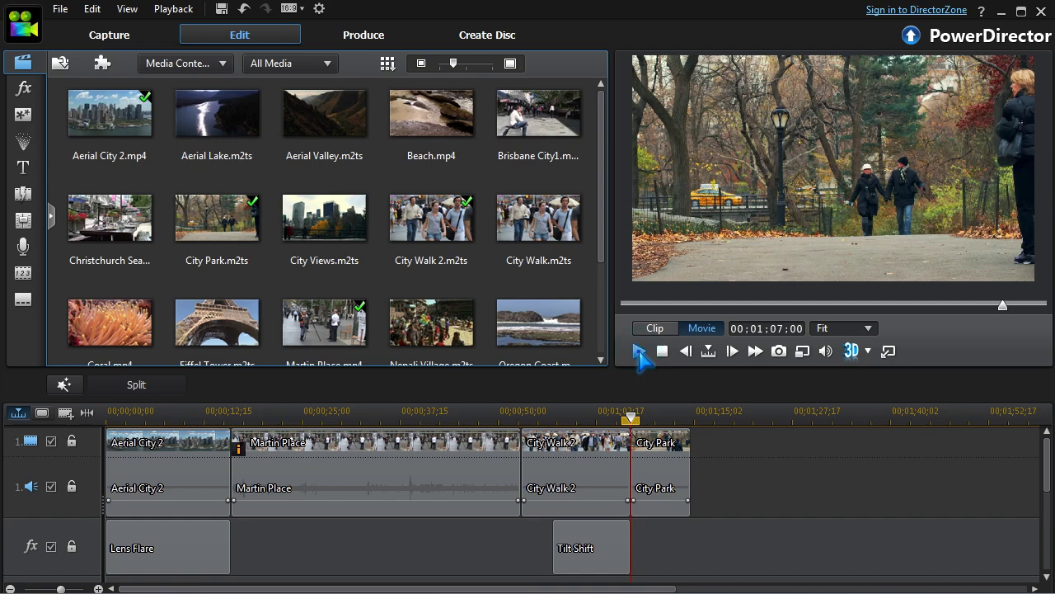
{"action": "left_click", "coordinate": [640, 351]}
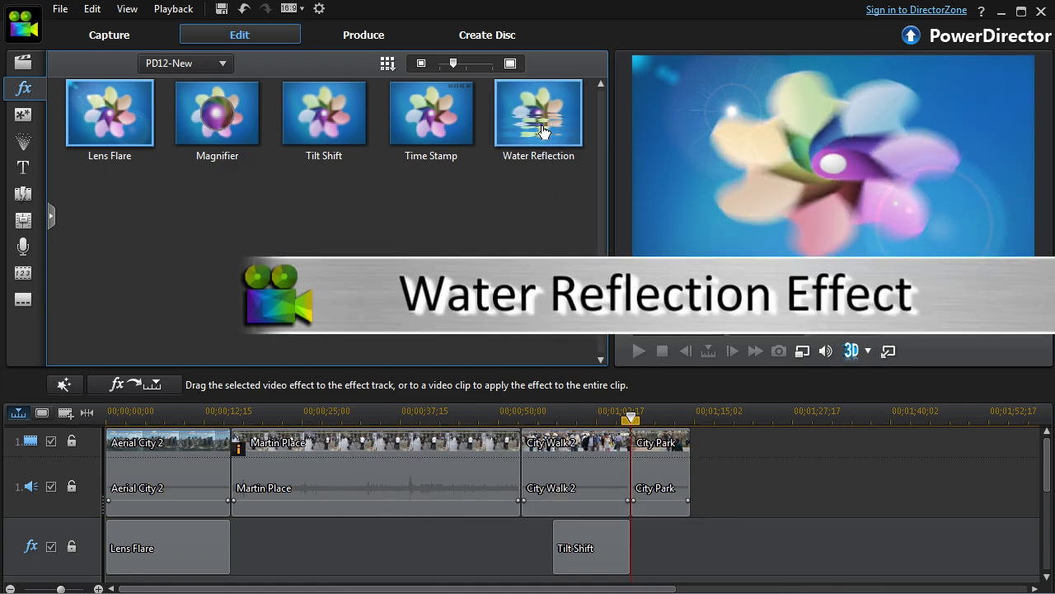
Apply Water Reflection to City Park with mirror centre 115, wider wave interval and wavelet 27
{"action": "left_click_drag", "start_coordinate": [543, 132], "coordinate": [668, 443]}
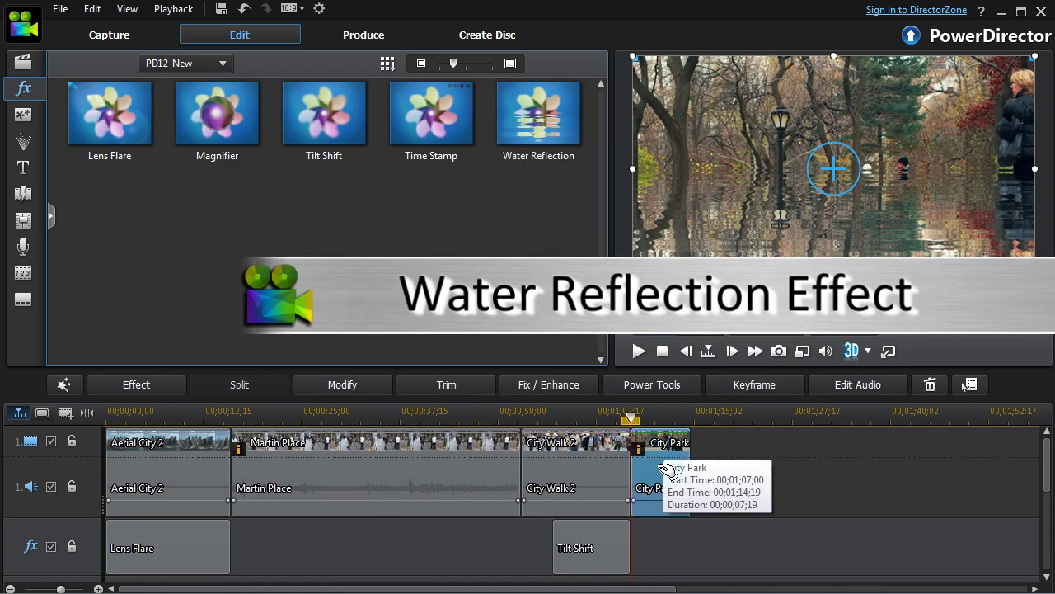
{"action": "left_click", "coordinate": [171, 386]}
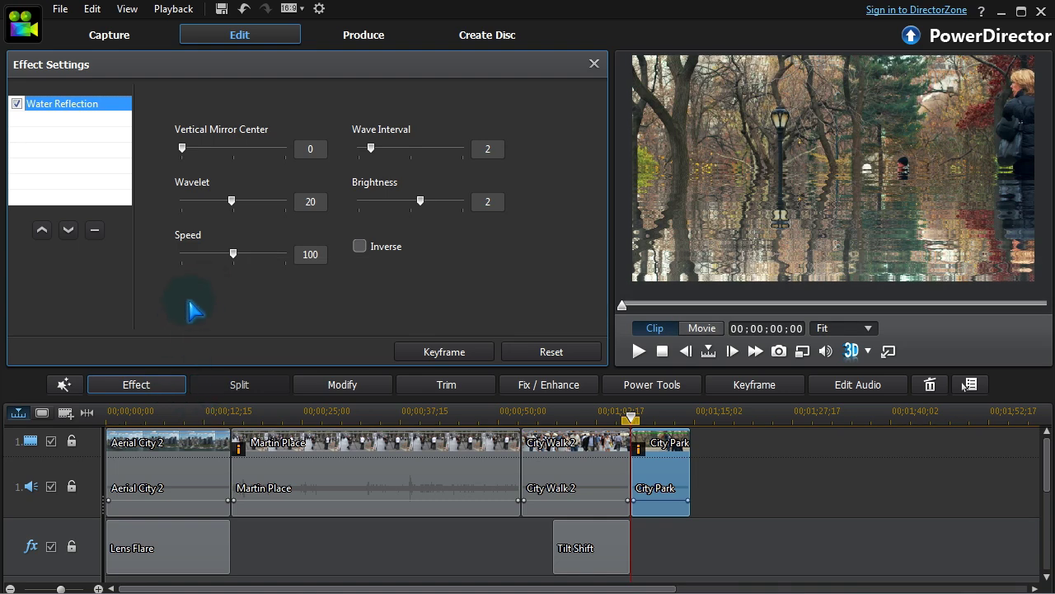
{"action": "left_click_drag", "start_coordinate": [182, 149], "coordinate": [241, 170]}
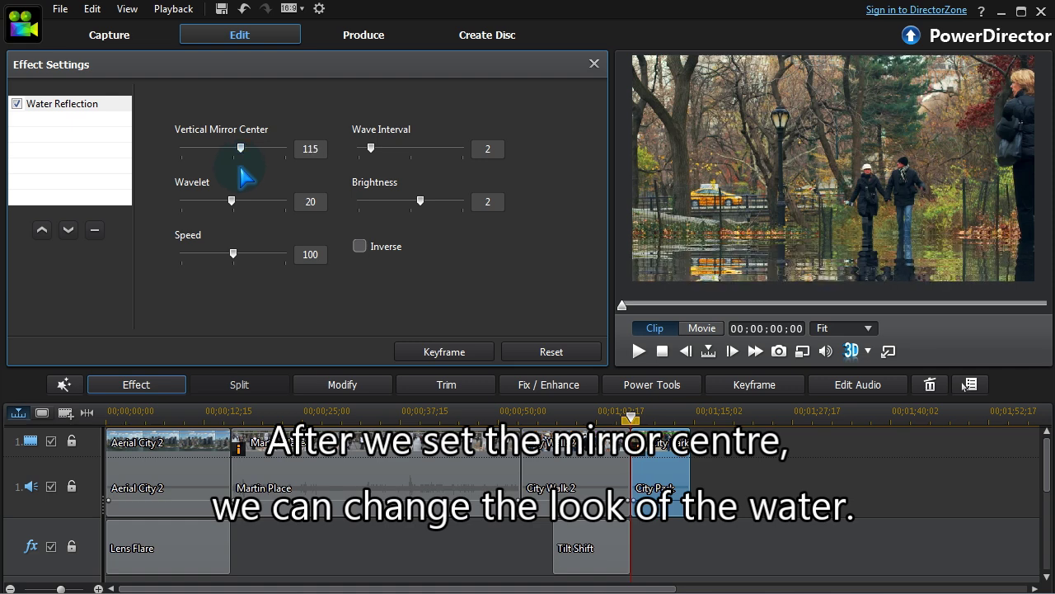
{"action": "left_click_drag", "start_coordinate": [383, 153], "coordinate": [403, 163]}
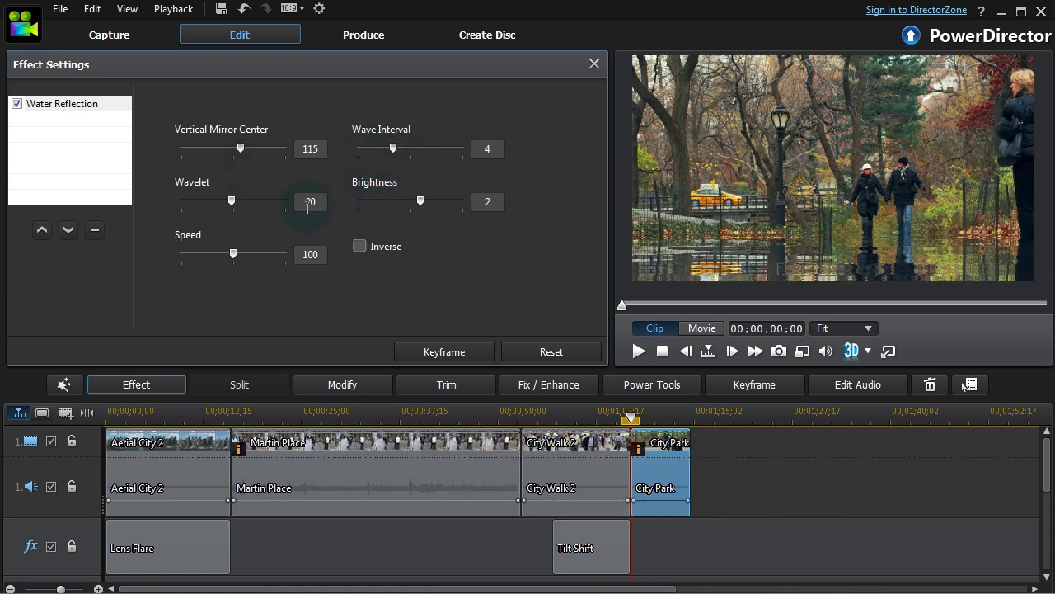
{"action": "left_click_drag", "start_coordinate": [232, 202], "coordinate": [254, 211]}
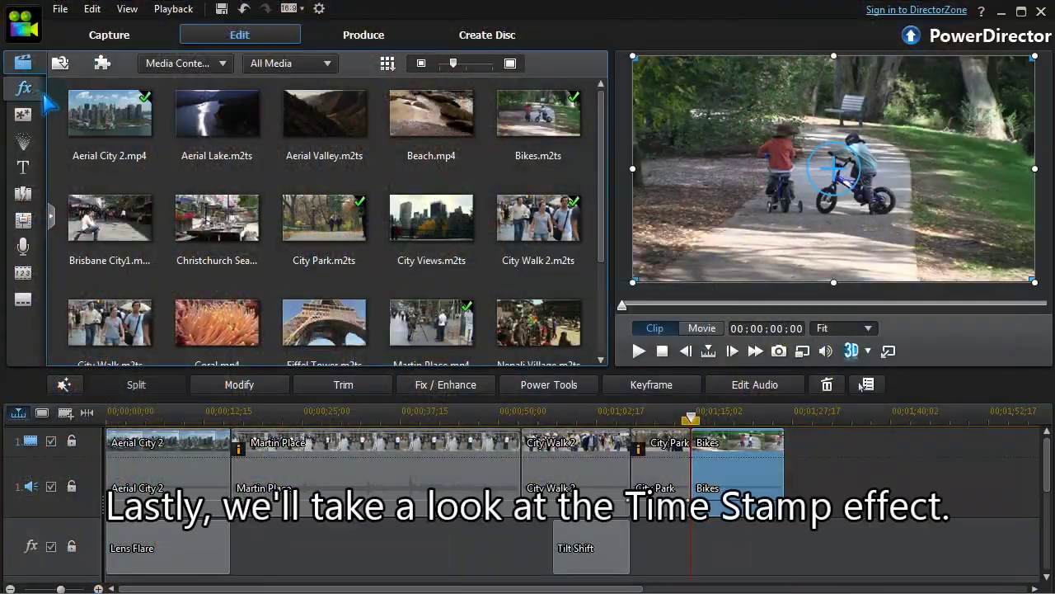
Drop Time Stamp onto the effect track over the Bikes clip and open its settings
{"action": "left_click", "coordinate": [25, 89]}
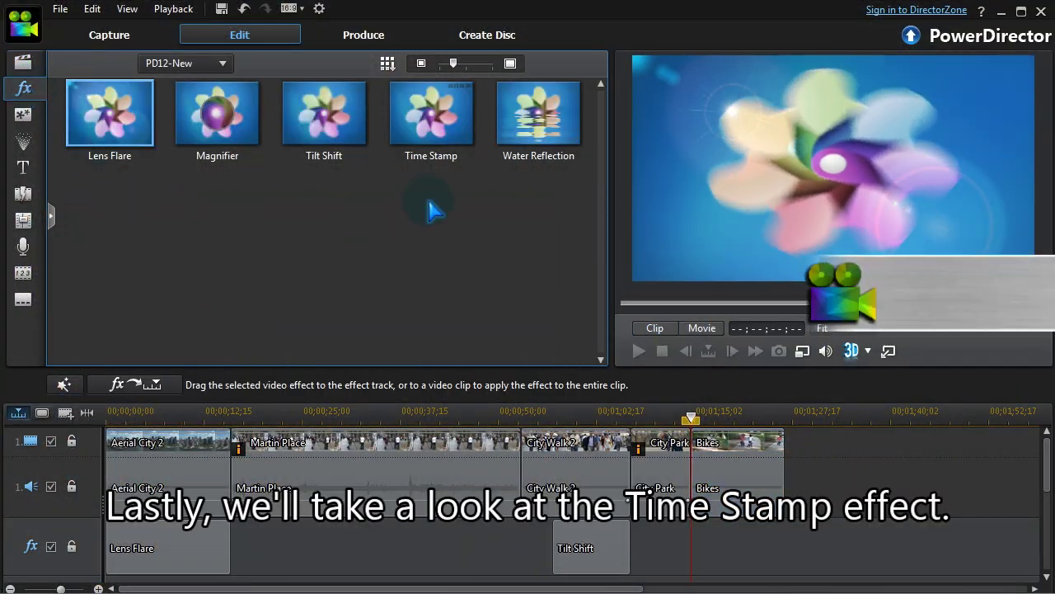
{"action": "left_click", "coordinate": [430, 130]}
{"action": "left_click_drag", "start_coordinate": [431, 130], "coordinate": [705, 538]}
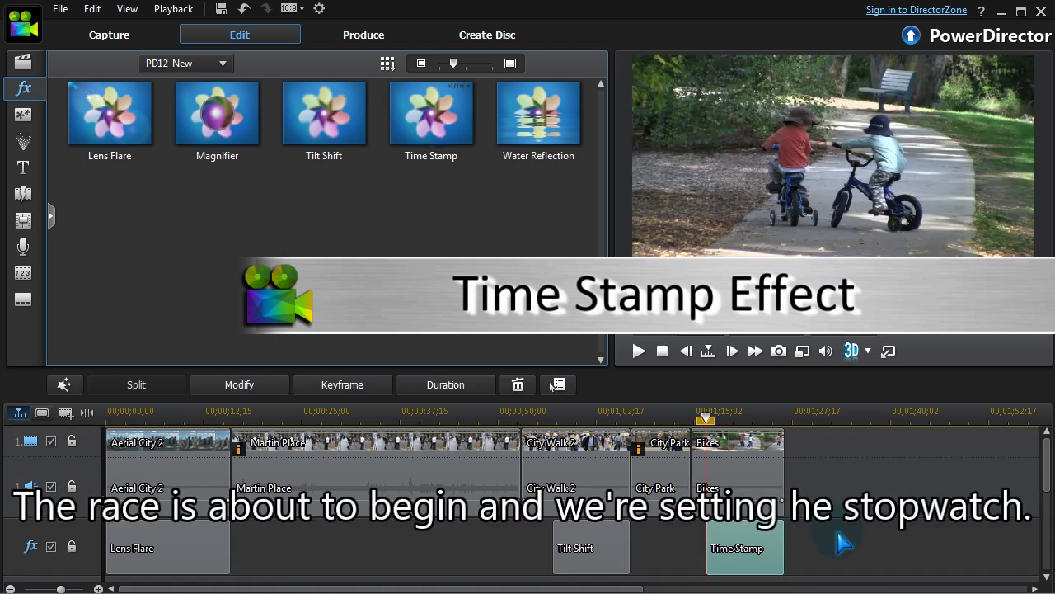
{"action": "left_click", "coordinate": [251, 384]}
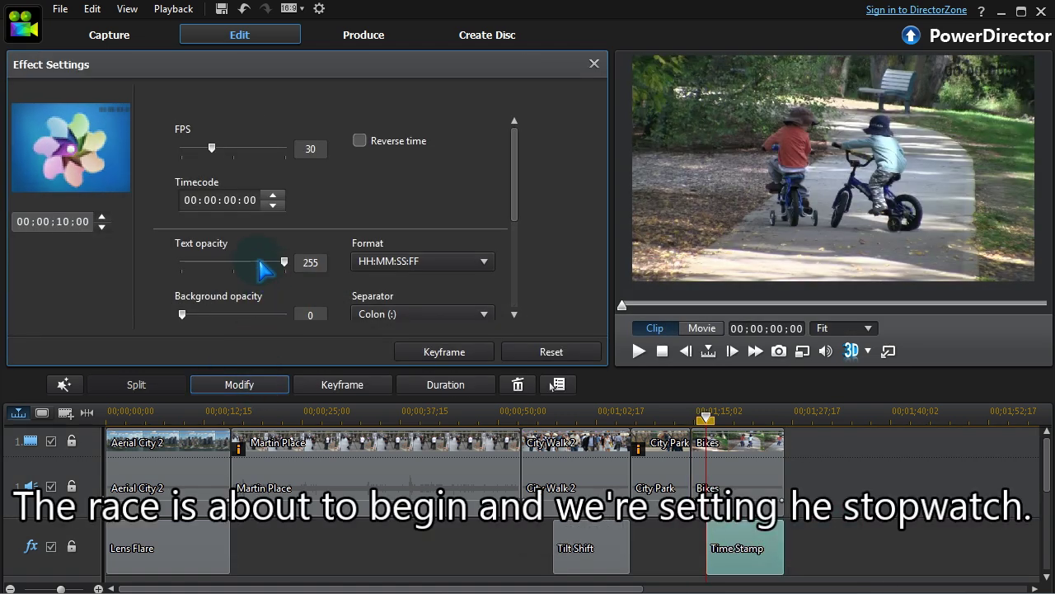